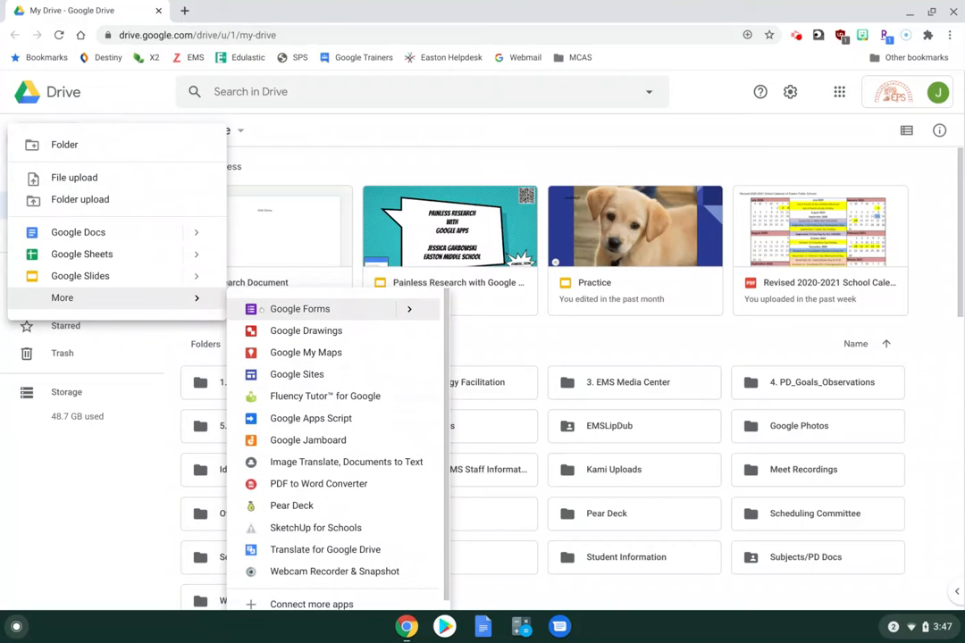
Create a new blank Google Form from Google Drive's New menu
click(264, 310)
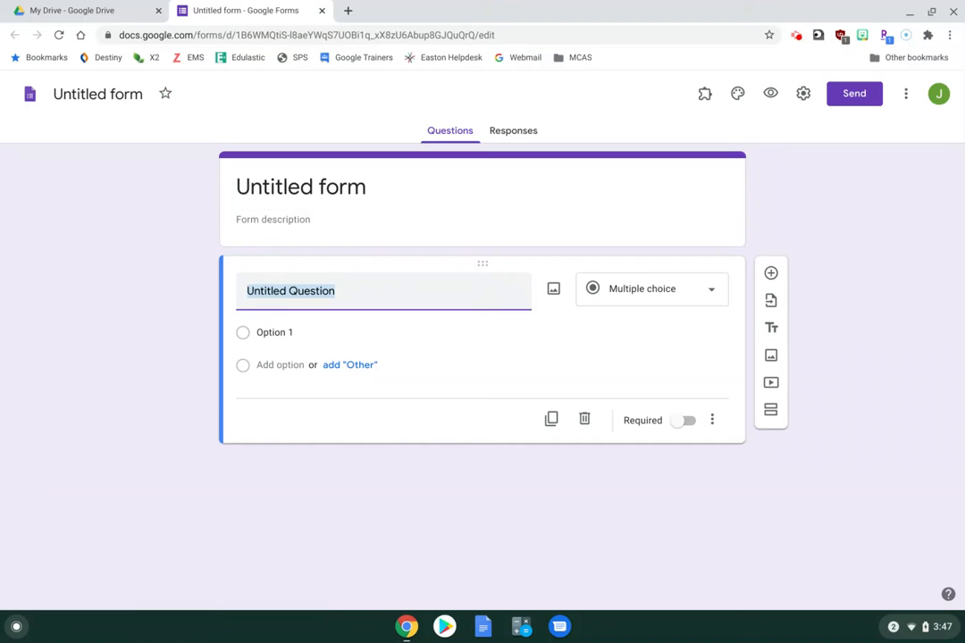
Title the untitled form 'Practice'
click(96, 90)
text(Pr)
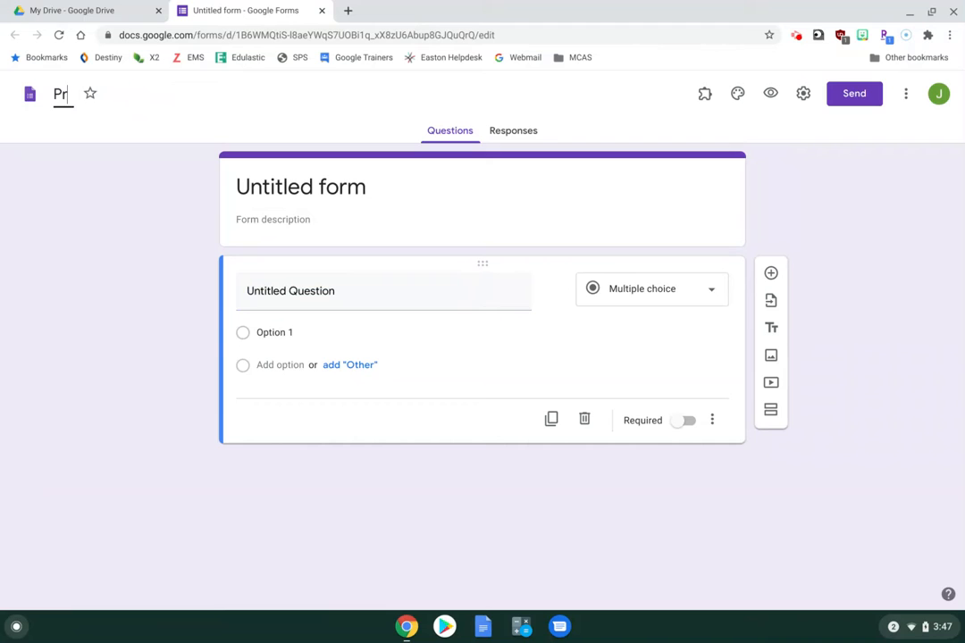
text(actice)
key(Return)
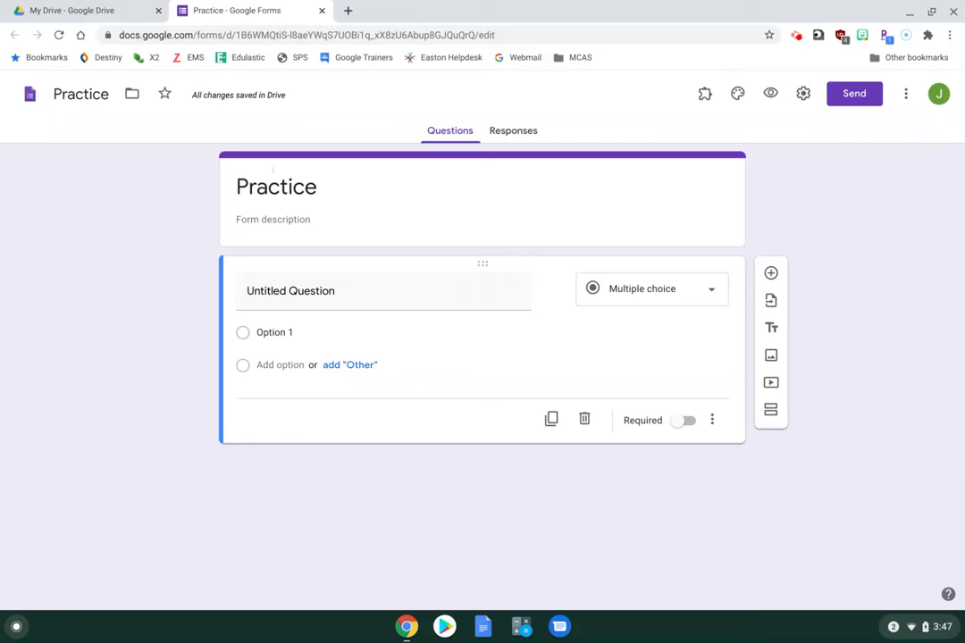
Give the form the description 'Directions'
click(272, 224)
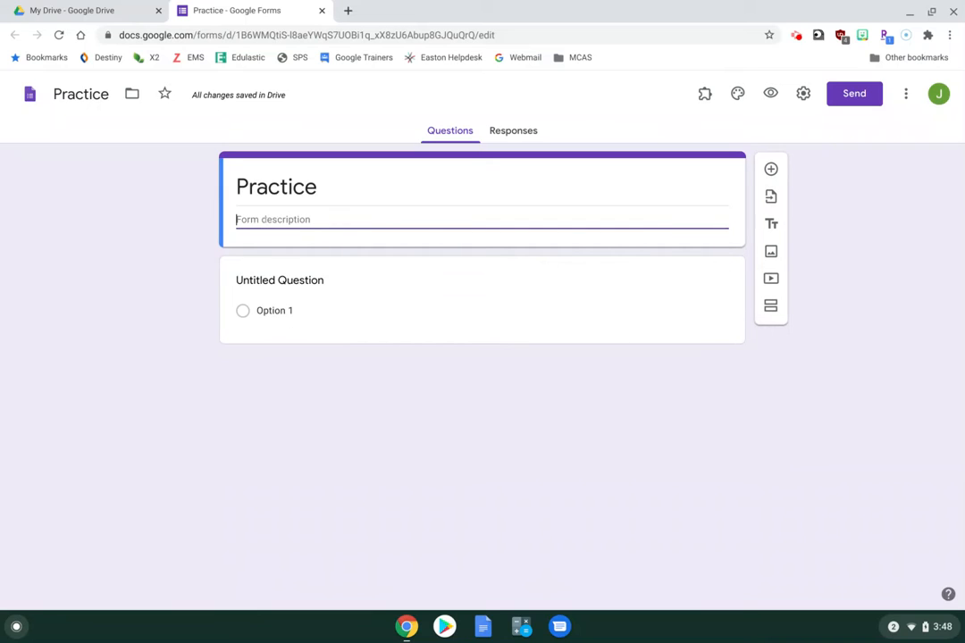
text(Directions)
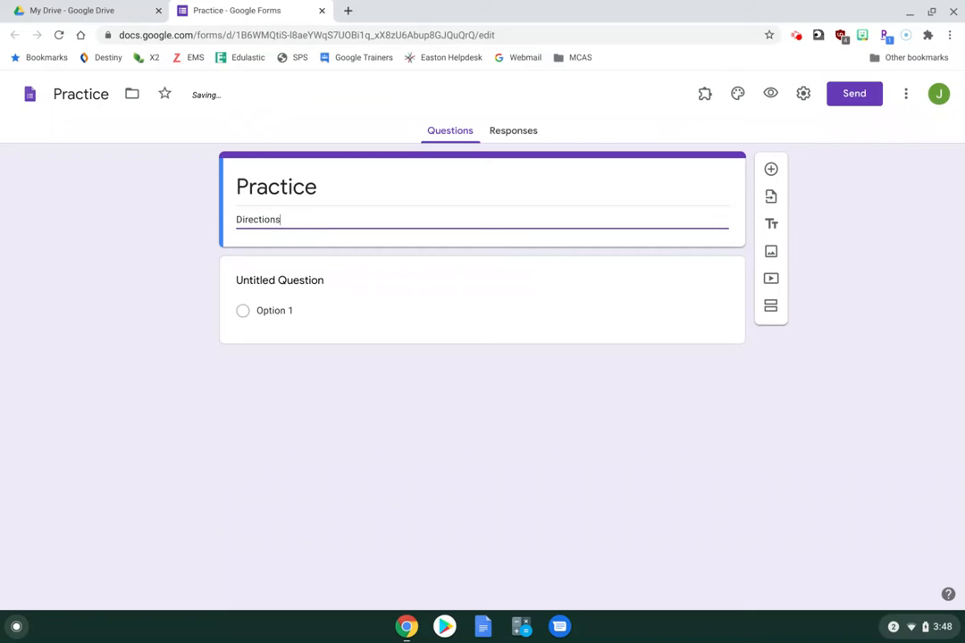
click(116, 239)
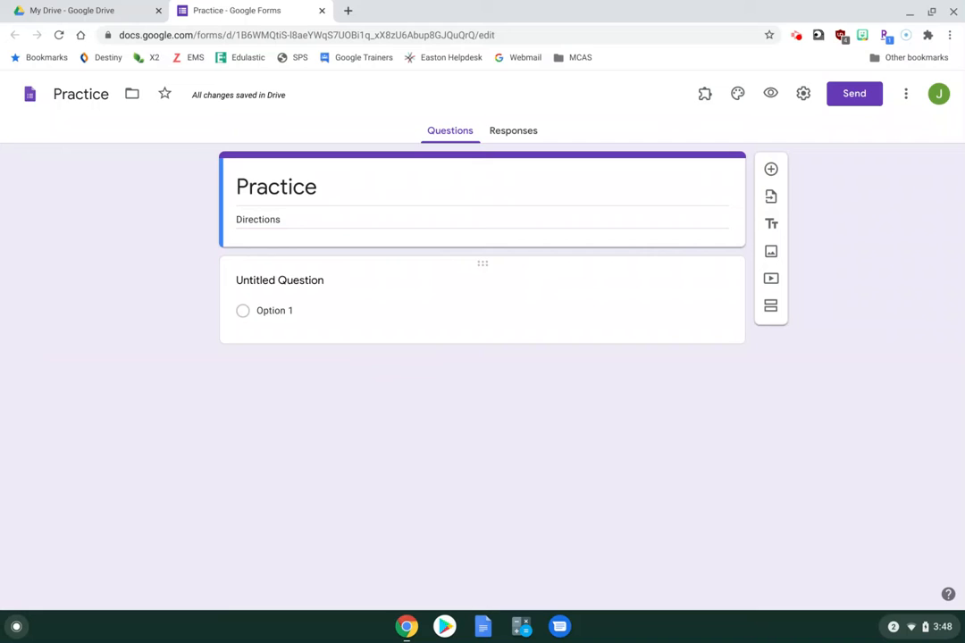
click(502, 289)
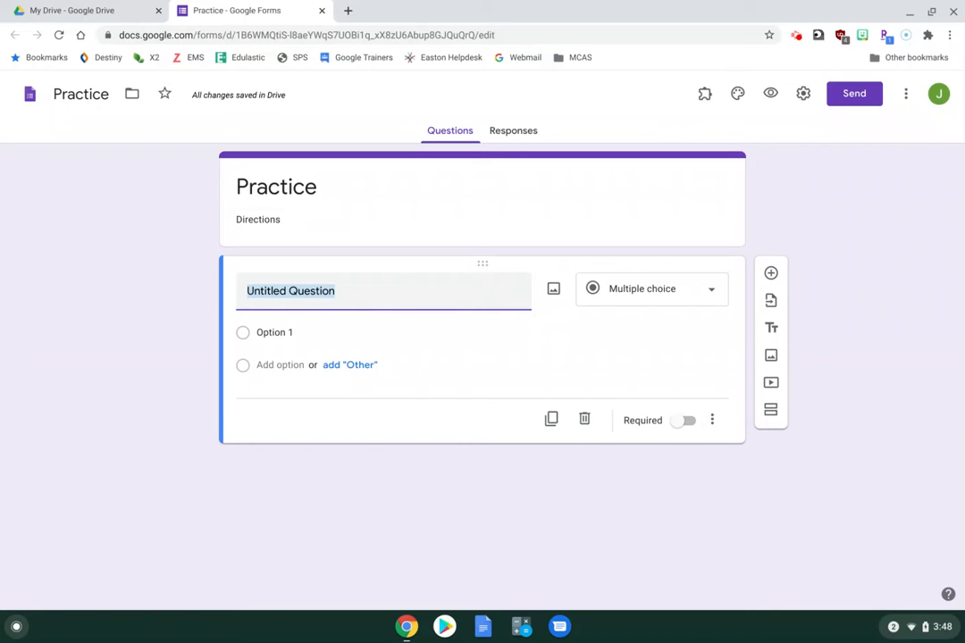
Set the first question's title to 'What is your favorite color?'
text(What is your)
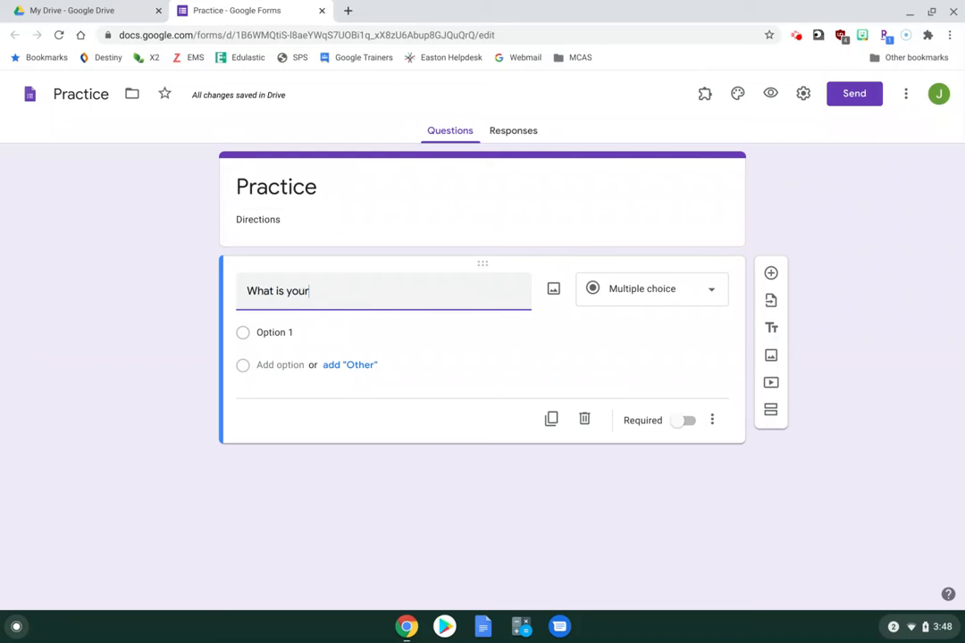
text( favorite color?)
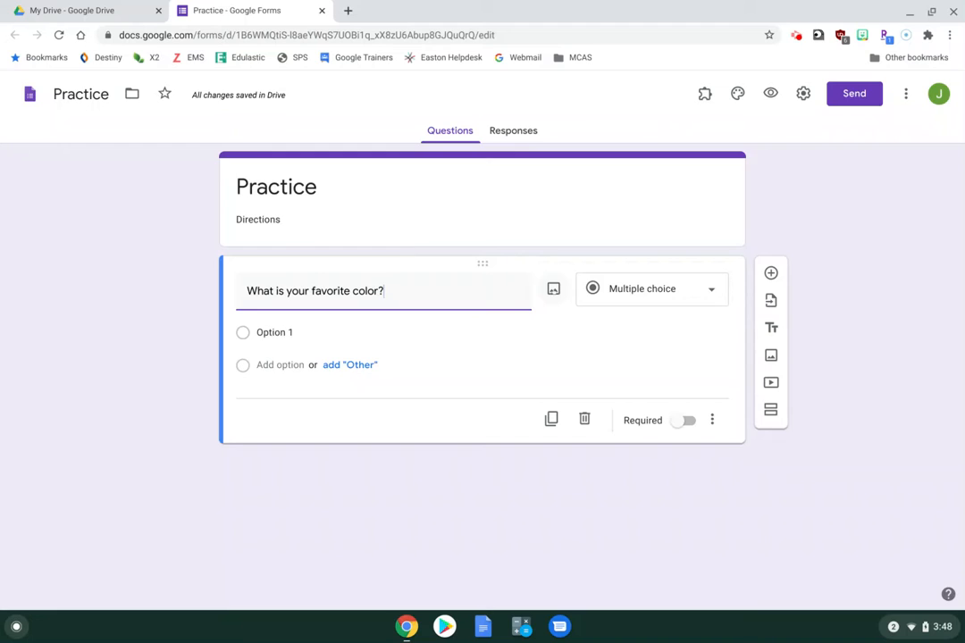
click(553, 290)
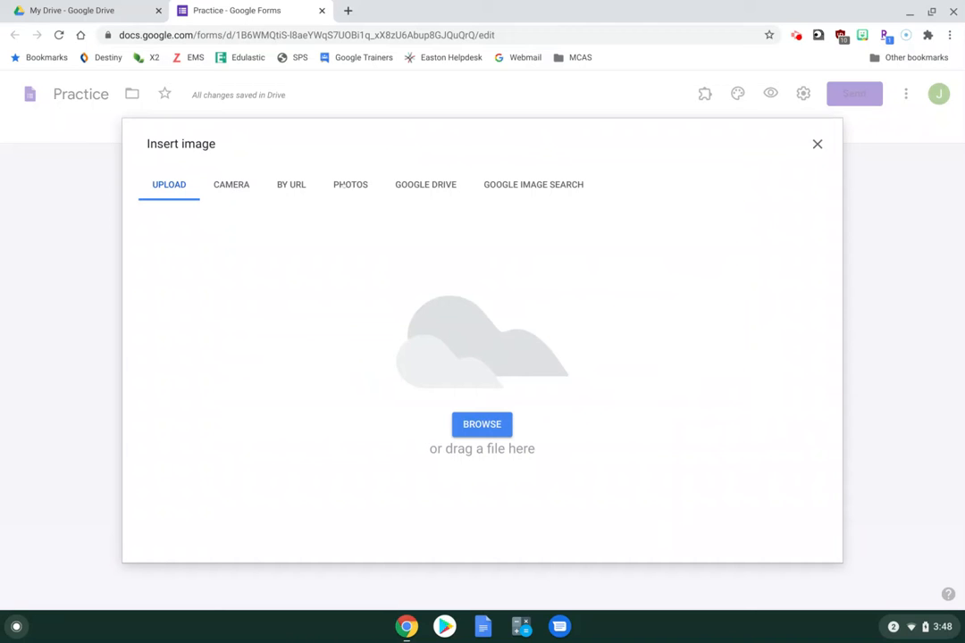
Insert a watercolour palette picture found by searching 'paint colors', then shrink it
click(522, 183)
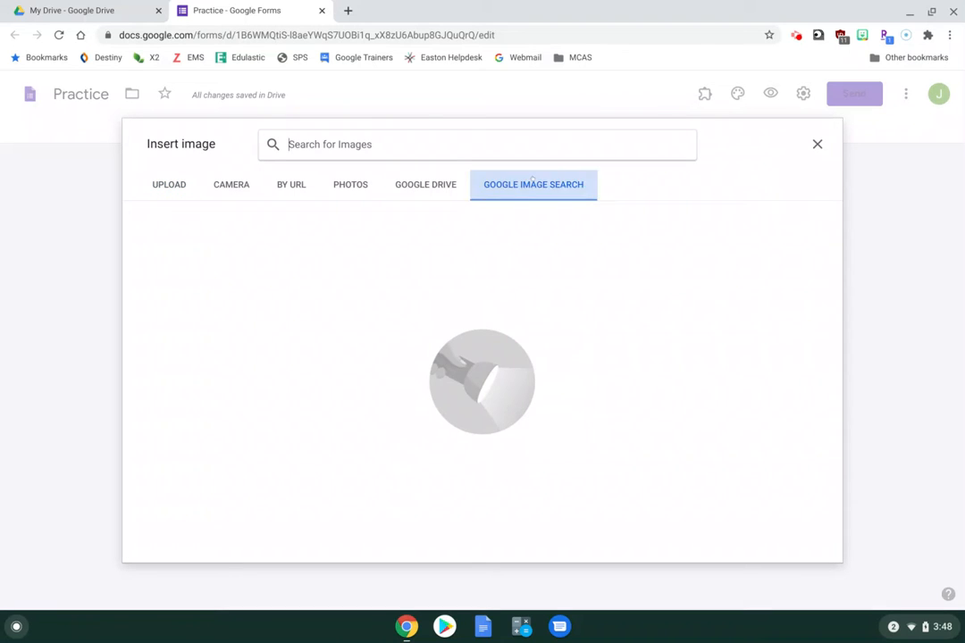
click(442, 146)
text(p)
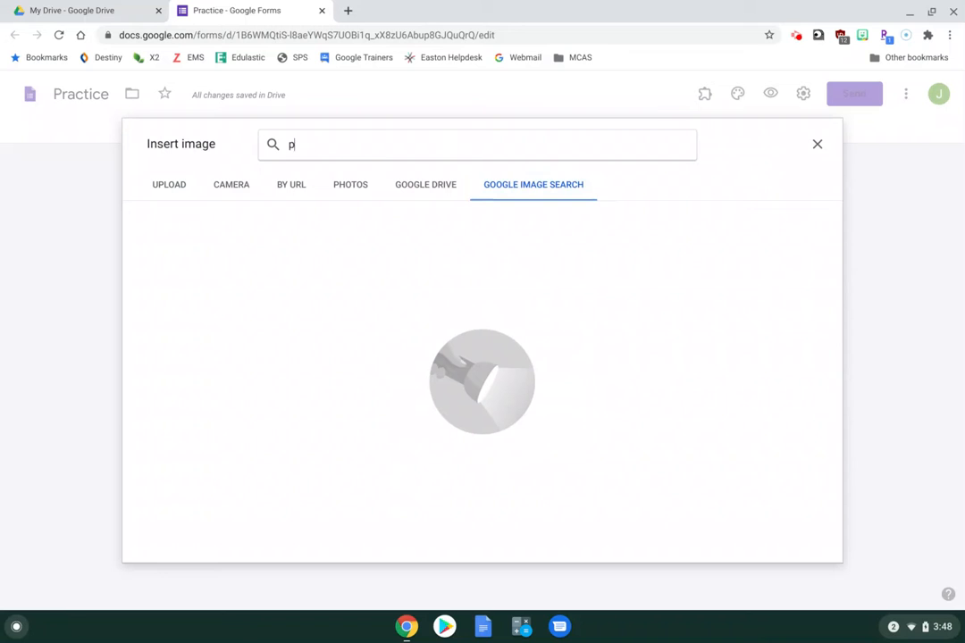
text(aint colors)
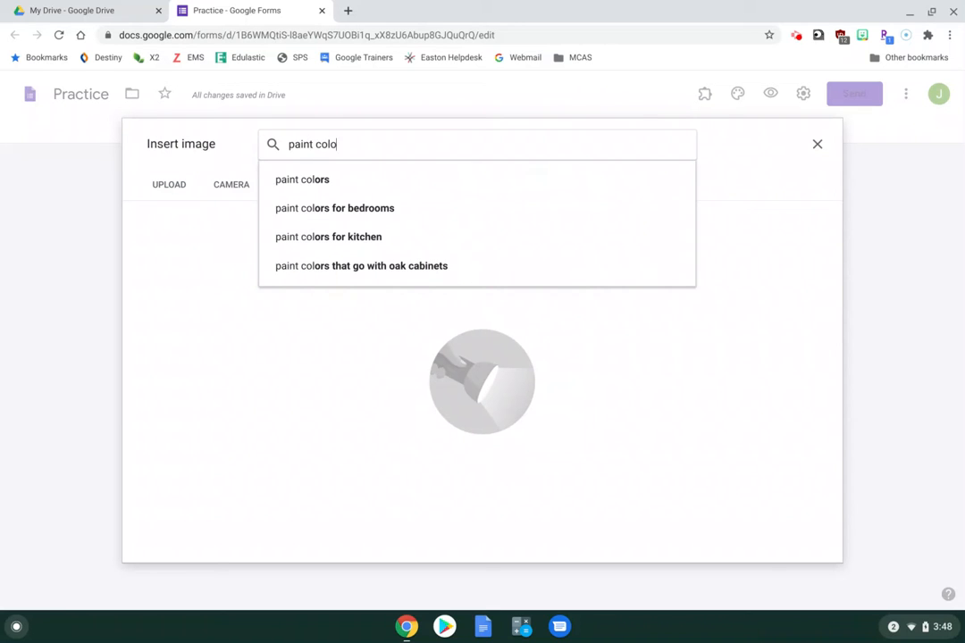
key(Return)
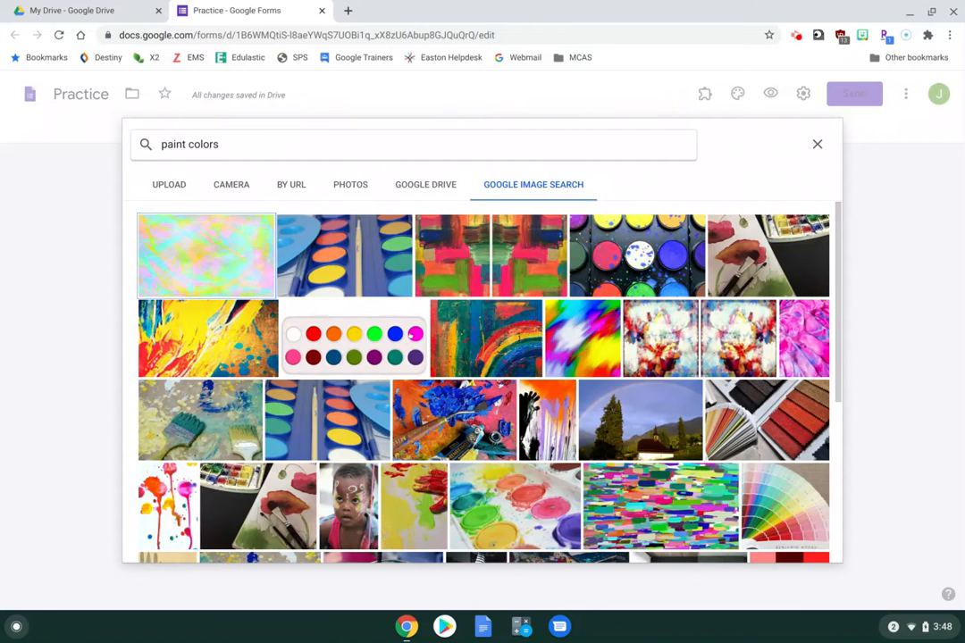
click(376, 346)
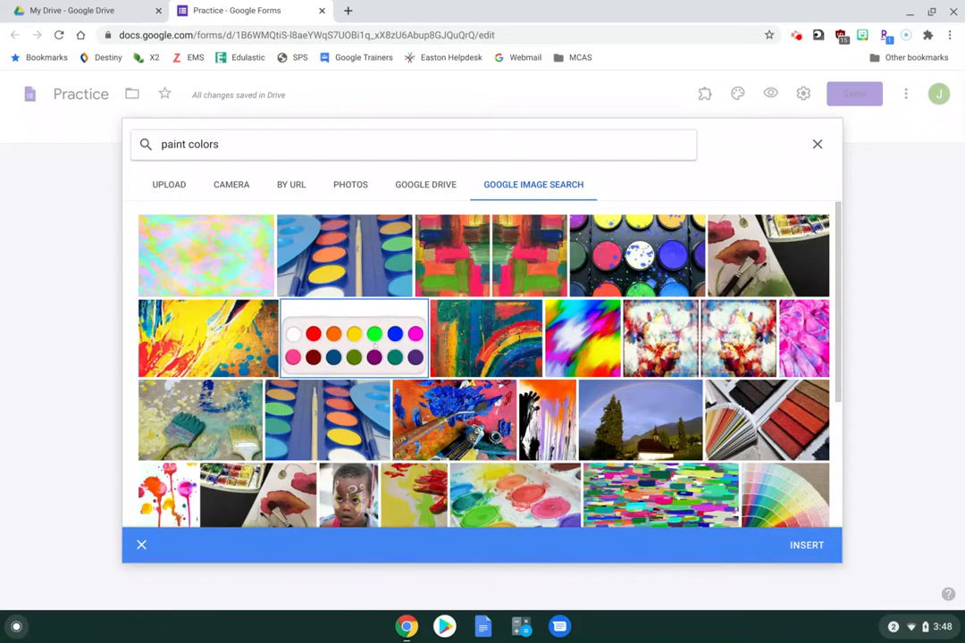
click(814, 536)
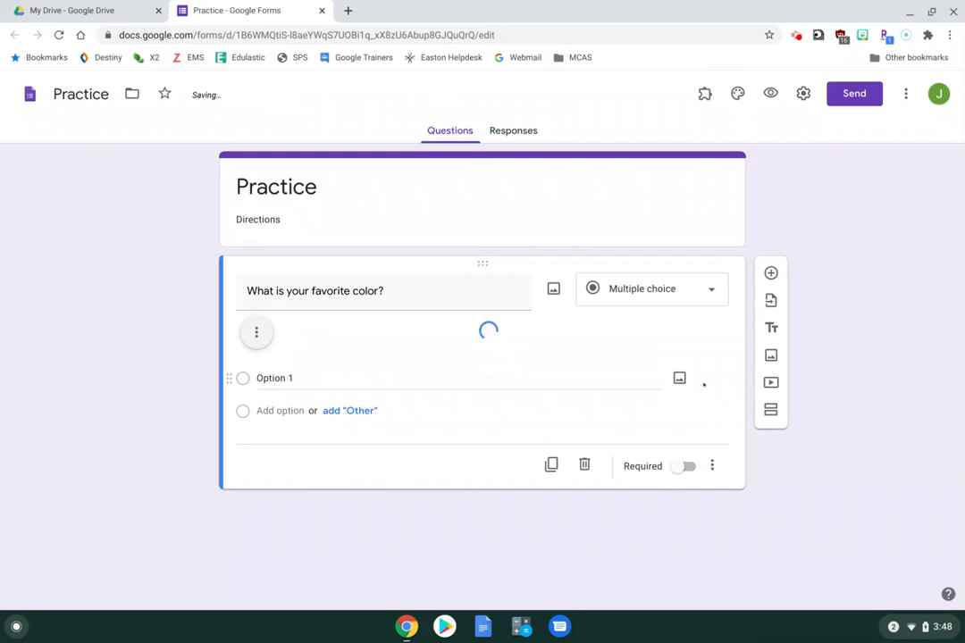
scroll(641, 215, down, 3)
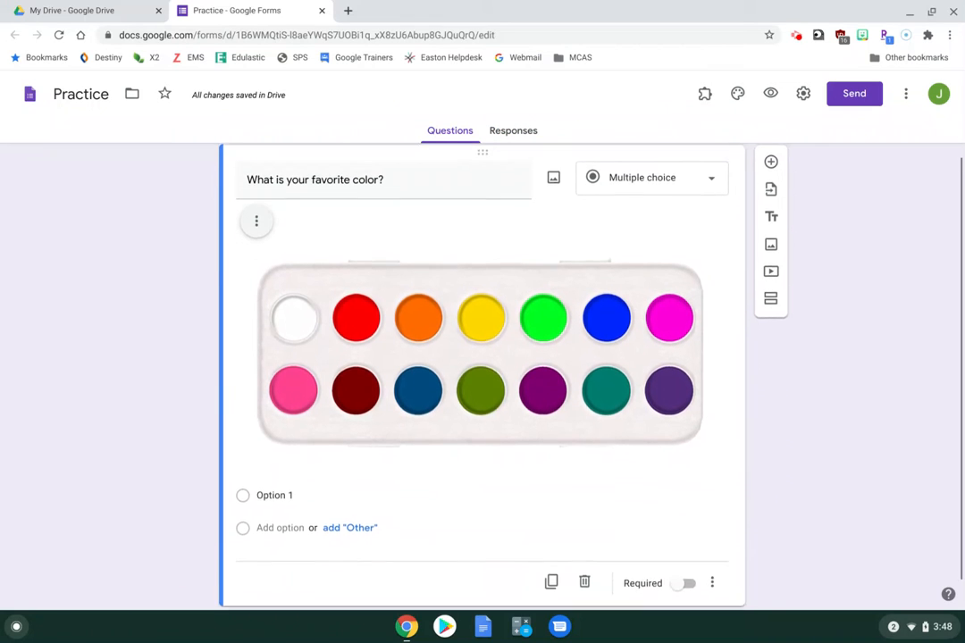
click(641, 215)
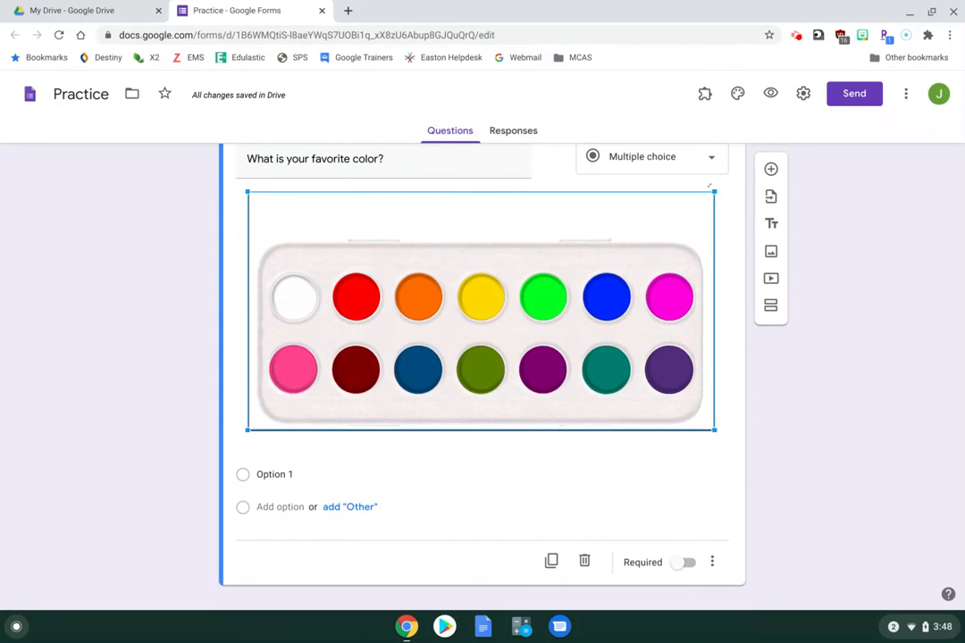
drag(713, 192, 417, 386)
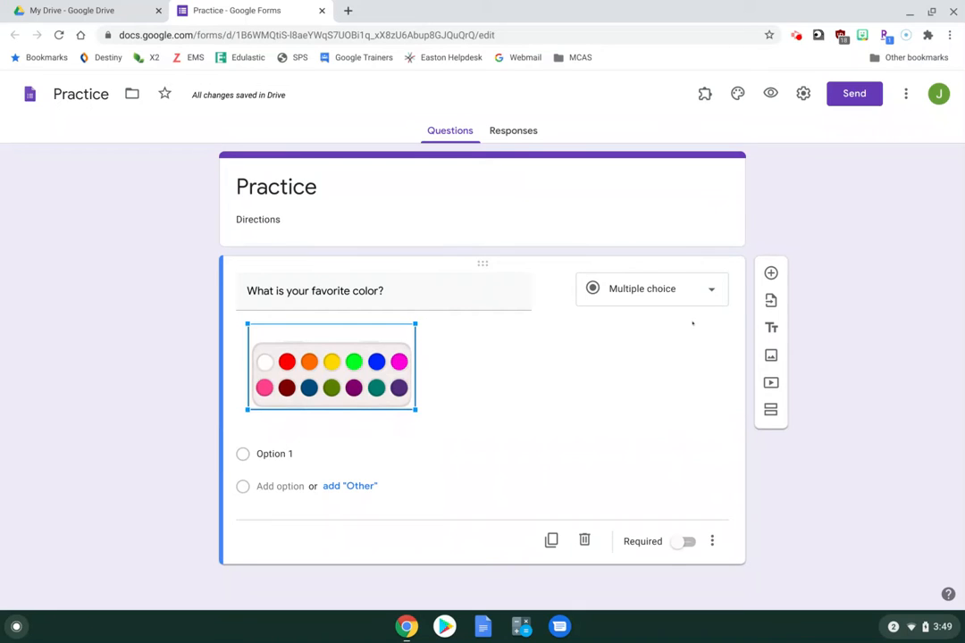
Try the Checkboxes, Dropdown, Linear scale and Multiple choice grid question types
click(683, 292)
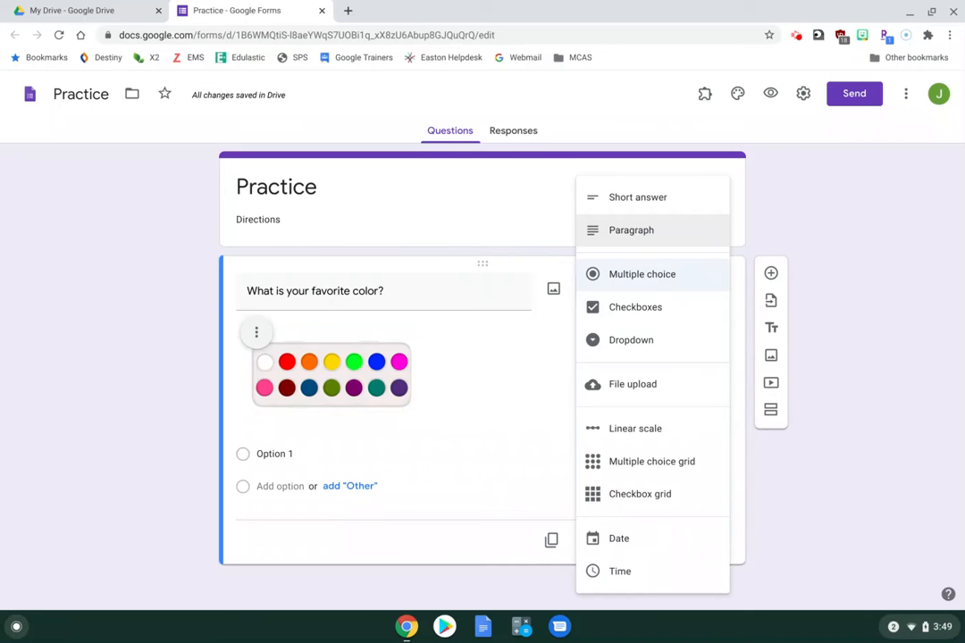
click(639, 315)
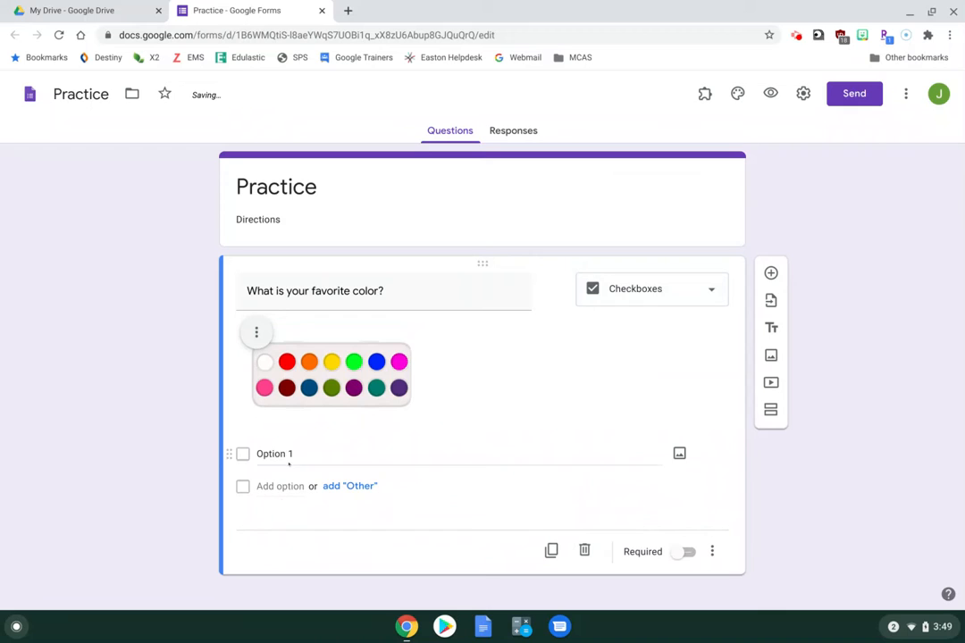
click(709, 289)
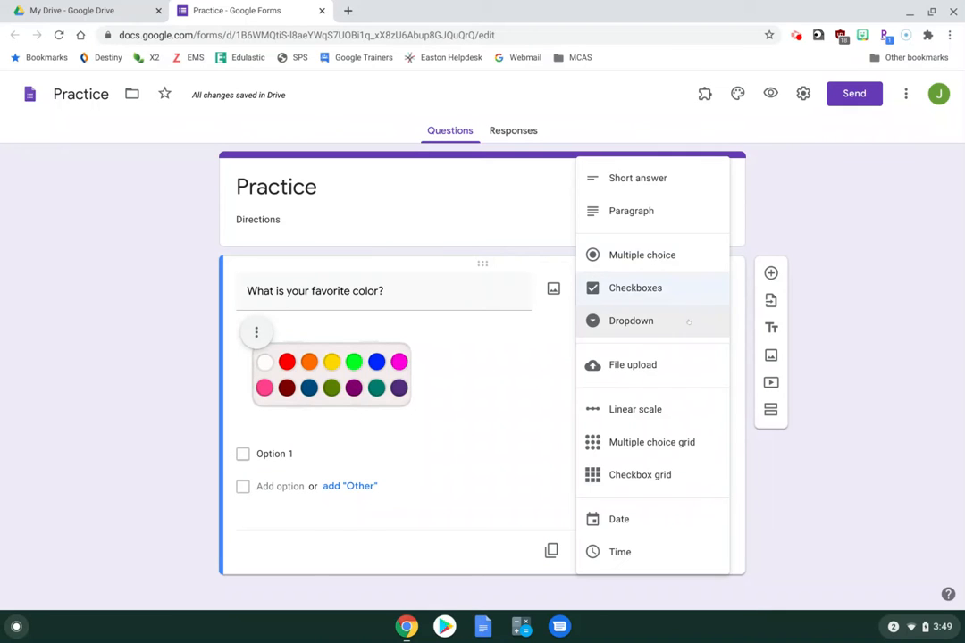
click(687, 319)
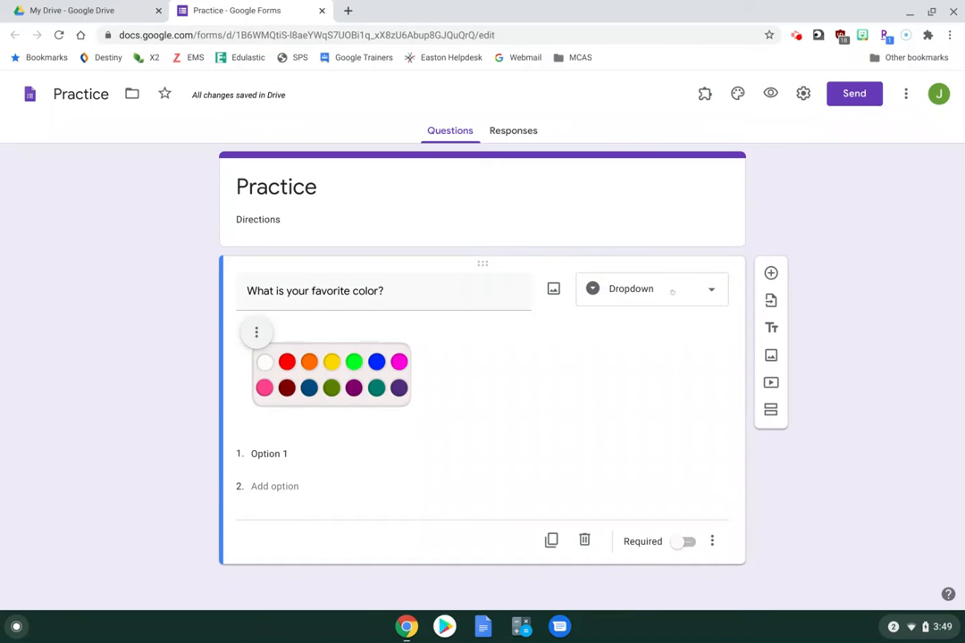
click(703, 293)
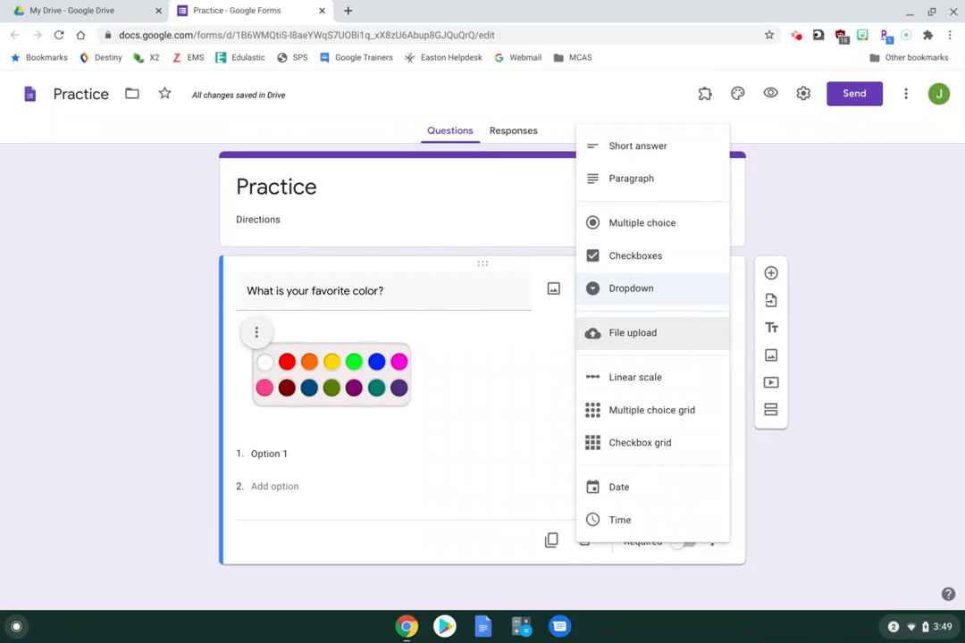
click(635, 377)
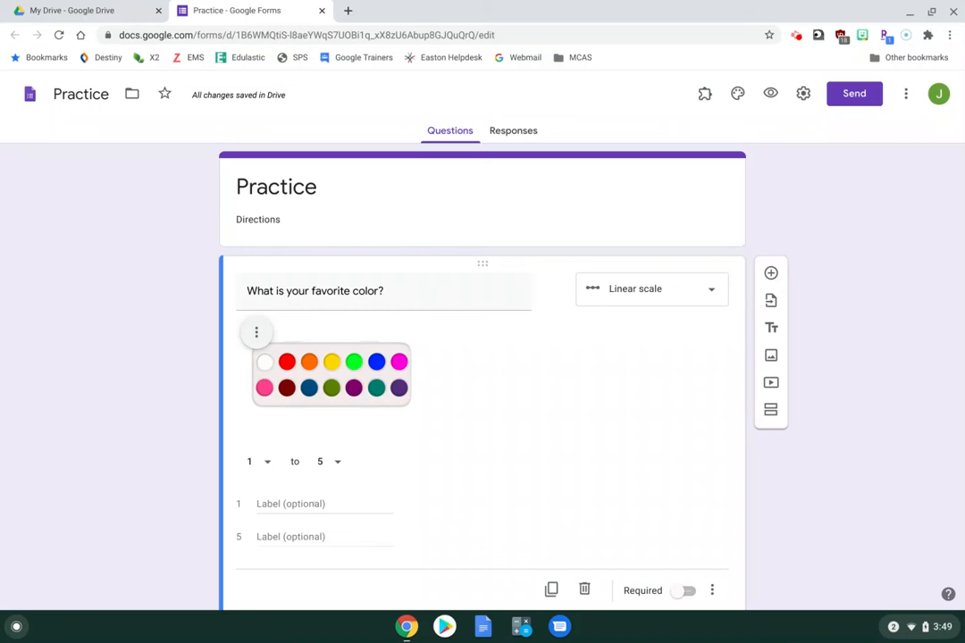
click(661, 298)
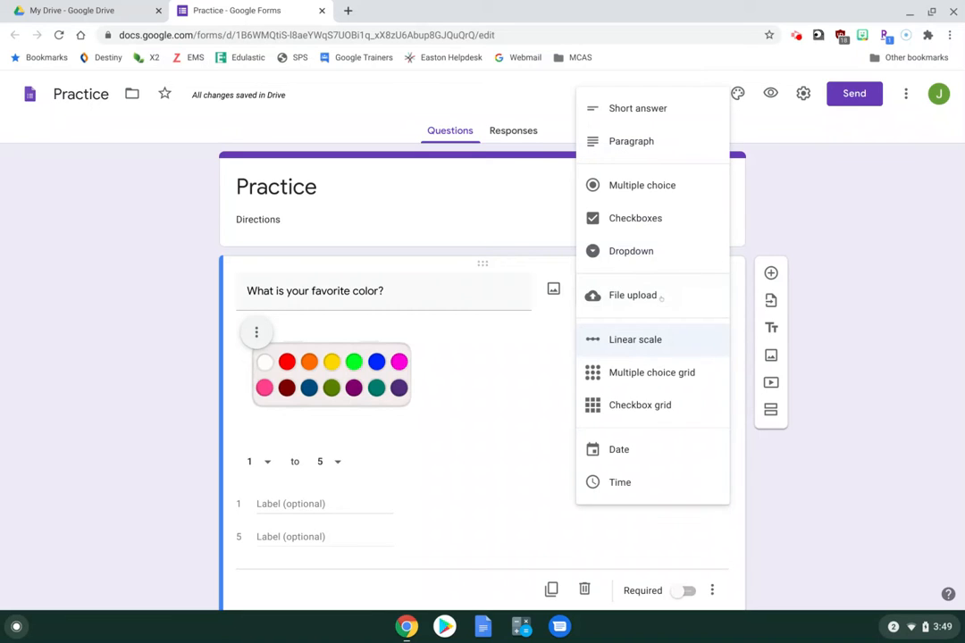
click(648, 371)
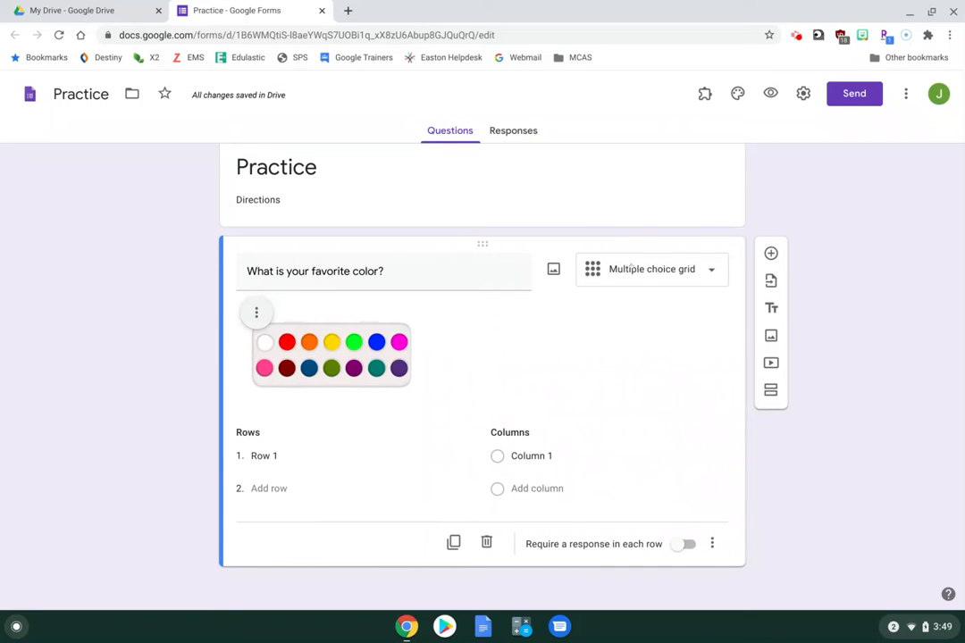
Try Checkbox grid and Date, then settle on Multiple choice for the question
click(645, 269)
click(617, 404)
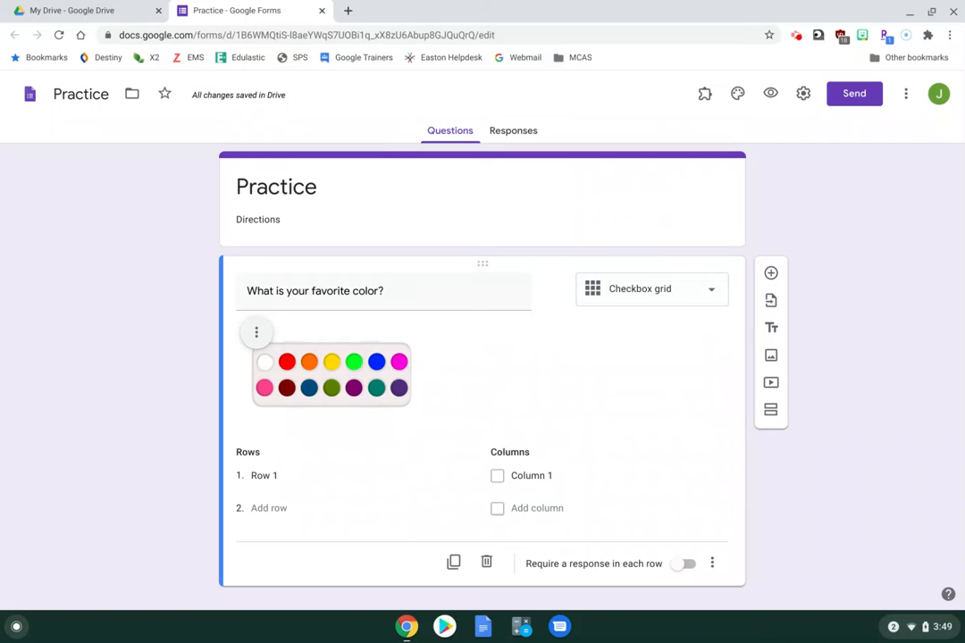
click(657, 299)
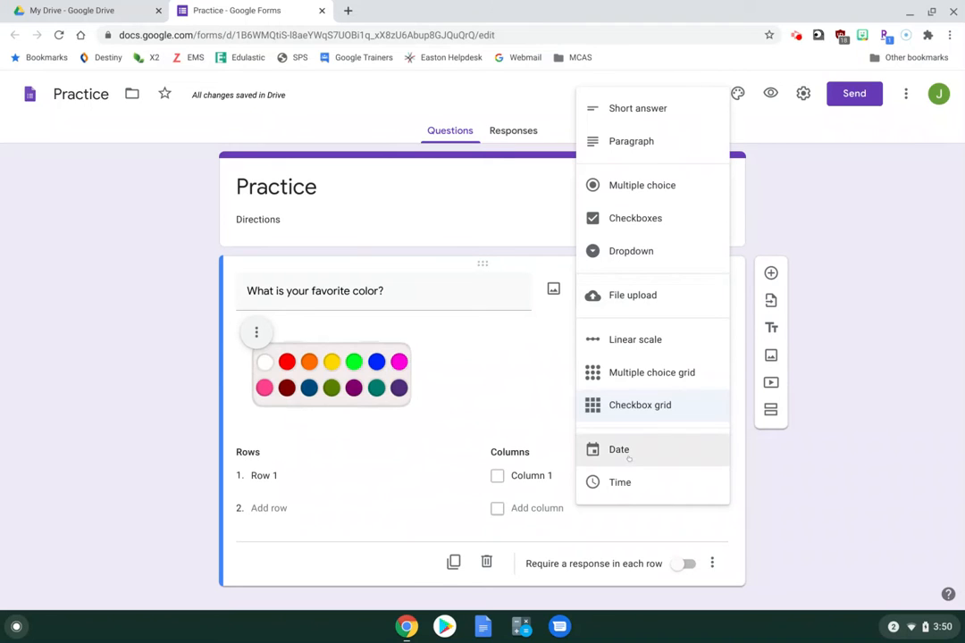
click(626, 463)
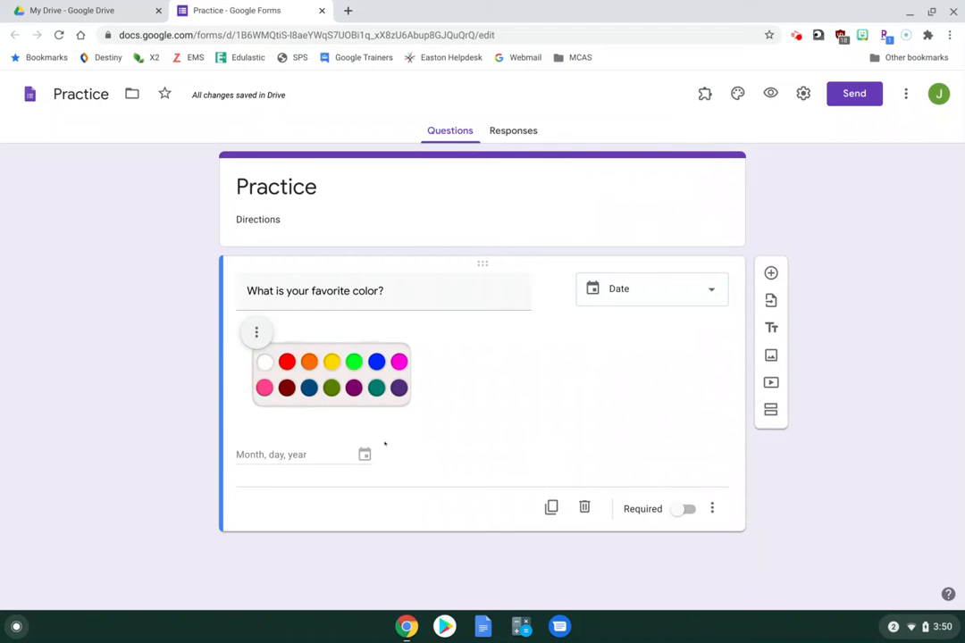
click(661, 288)
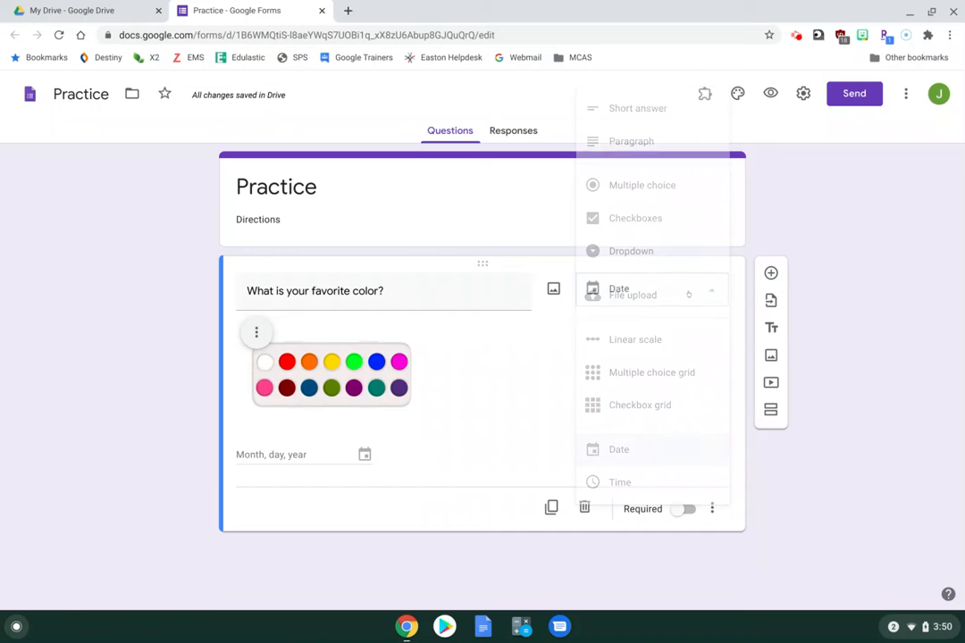
click(641, 184)
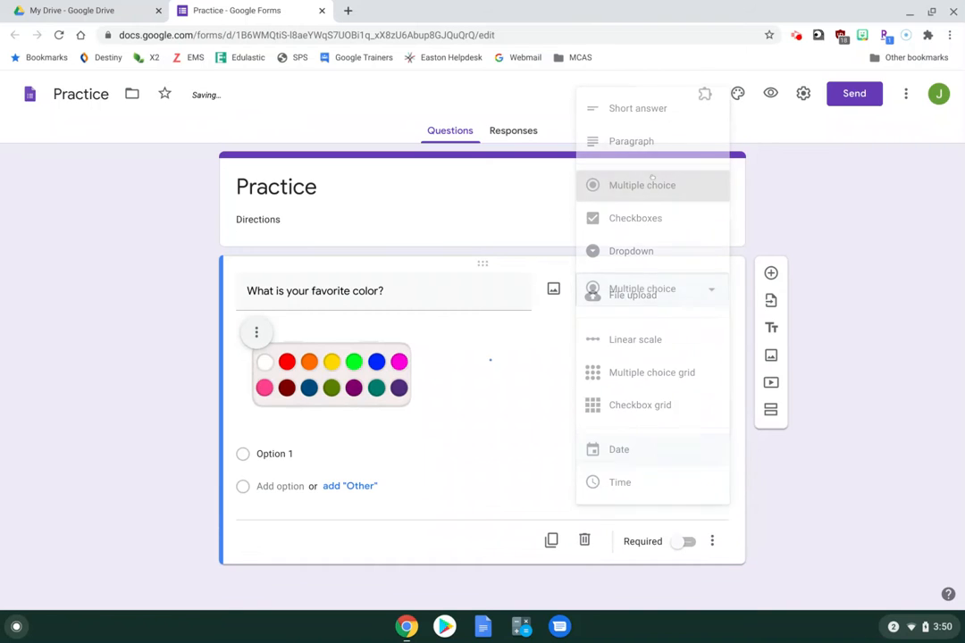
Add the answer choices Red, Blue, Green and an Other option
click(271, 454)
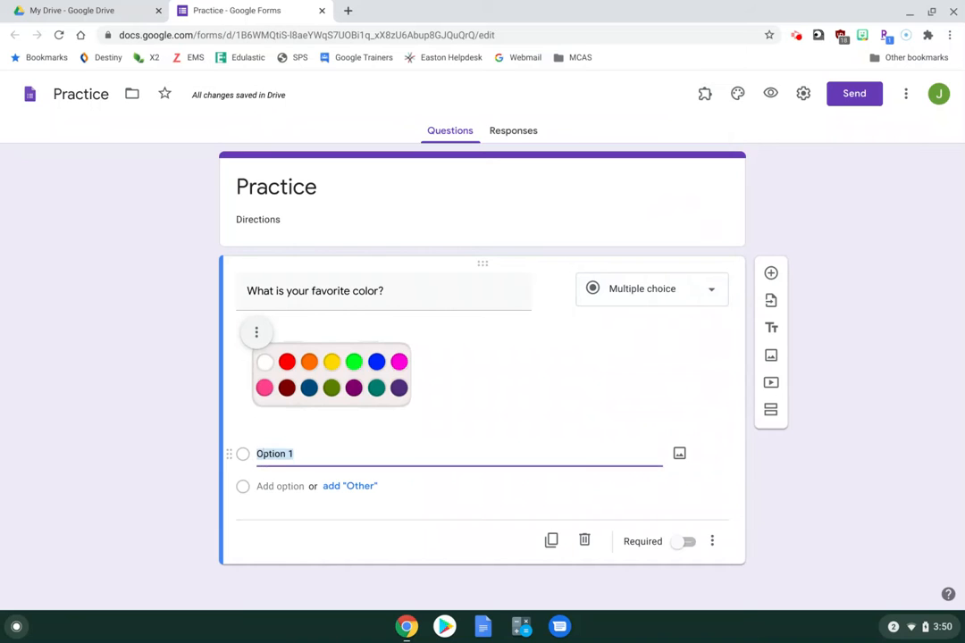
text(Red)
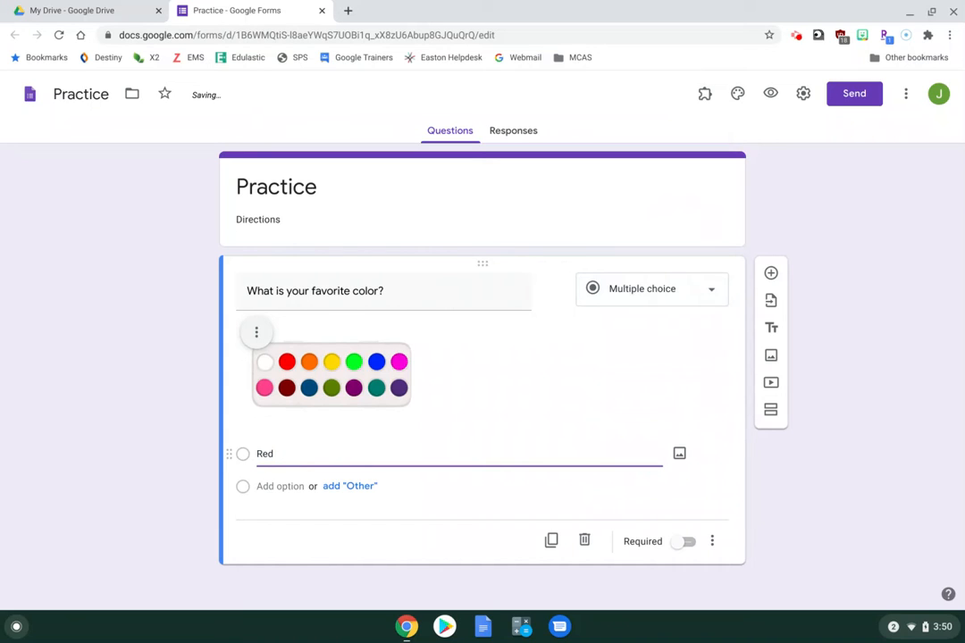
click(261, 484)
text(Blue)
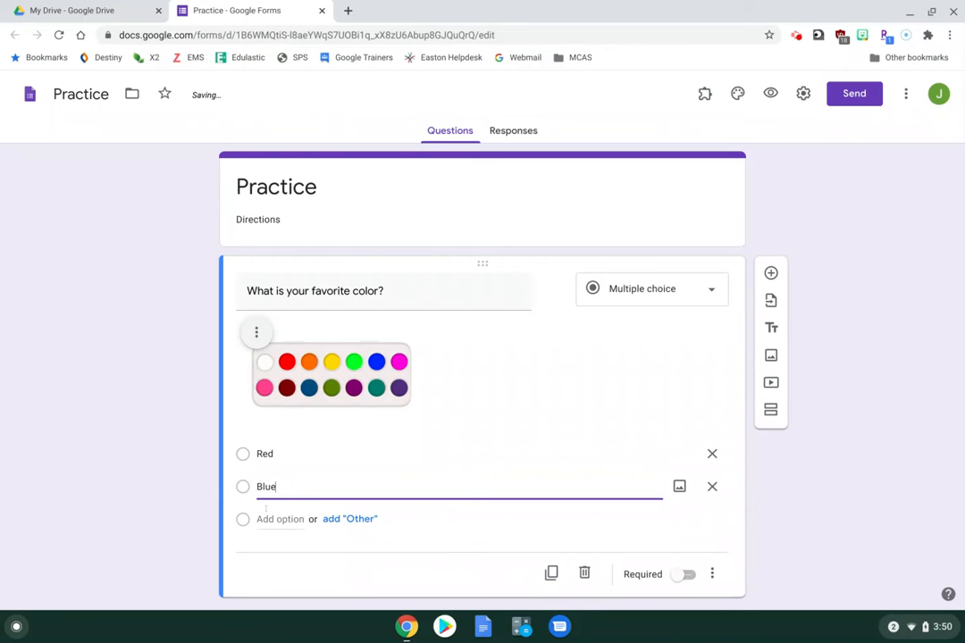
click(266, 516)
text(Green)
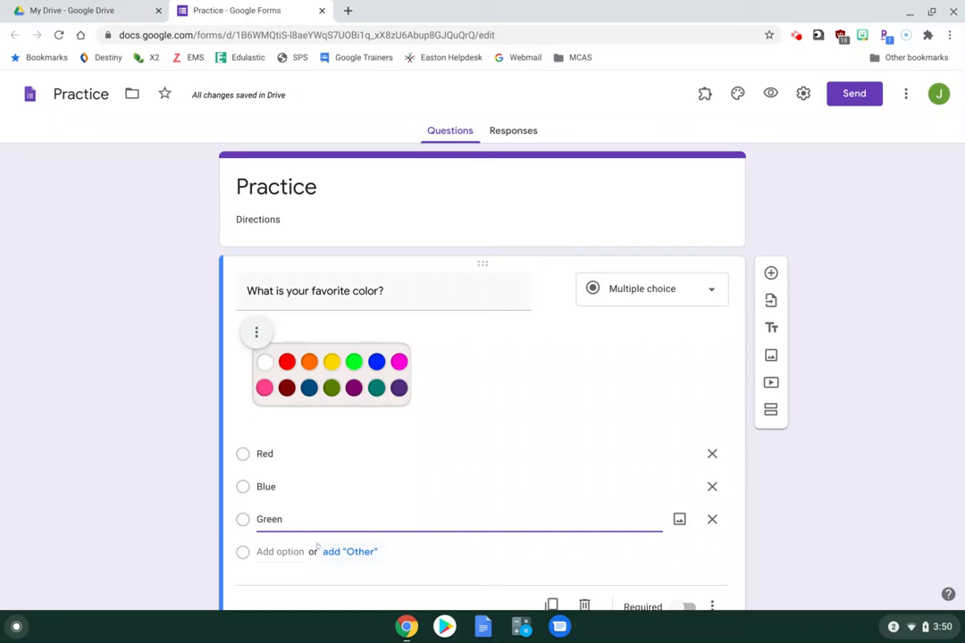
click(349, 552)
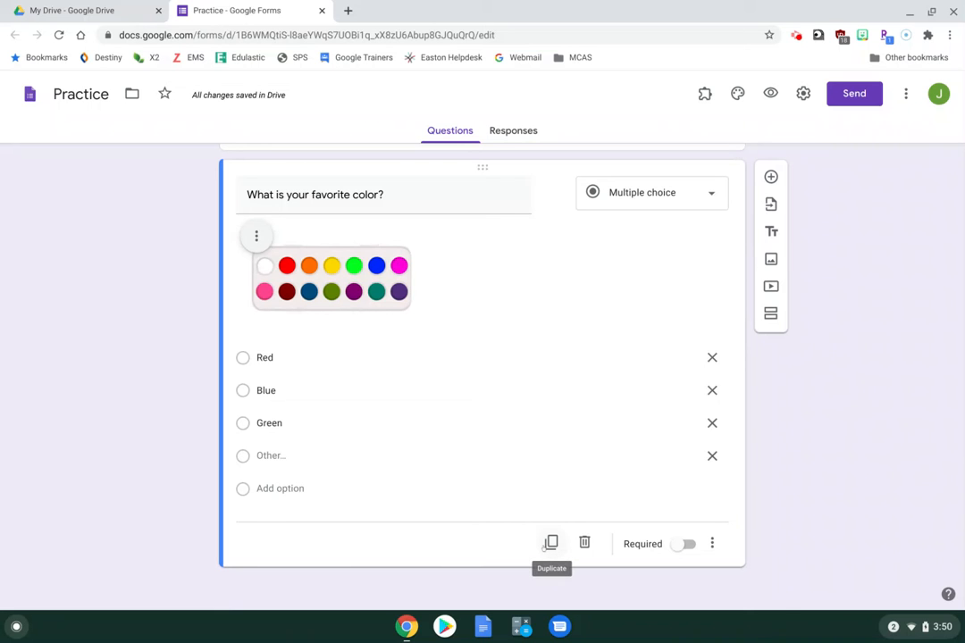
Duplicate and delete the question, then toggle Required on and back off
click(551, 542)
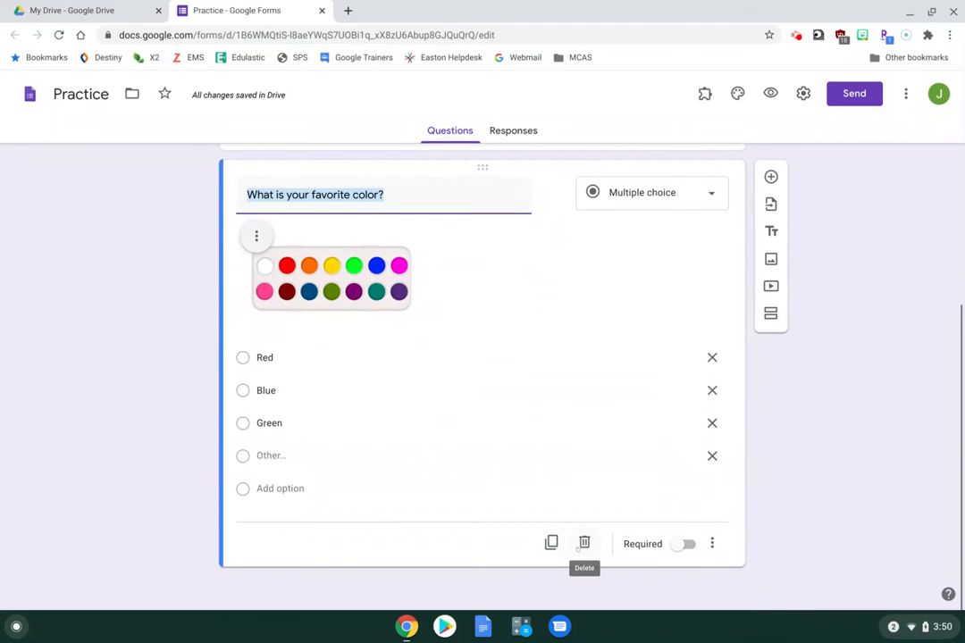
click(584, 543)
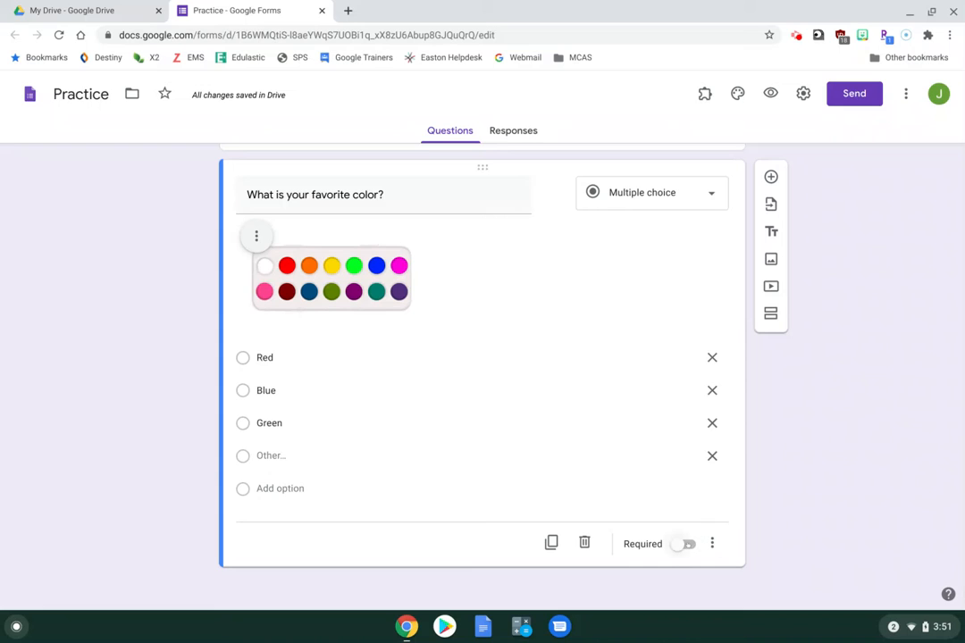
click(685, 544)
click(688, 544)
Add a description field to the color question, then remove it again
click(711, 543)
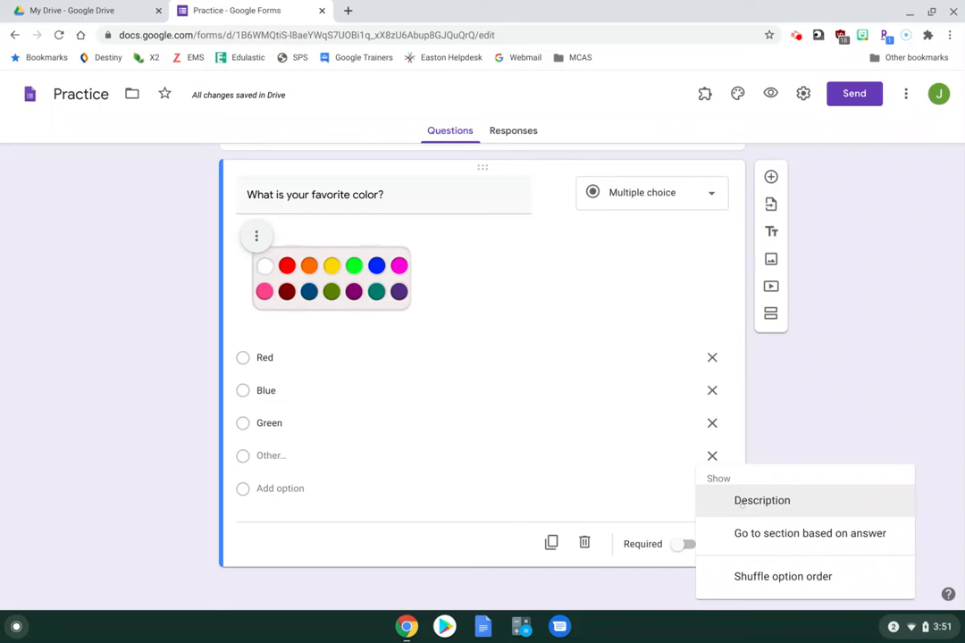
click(762, 500)
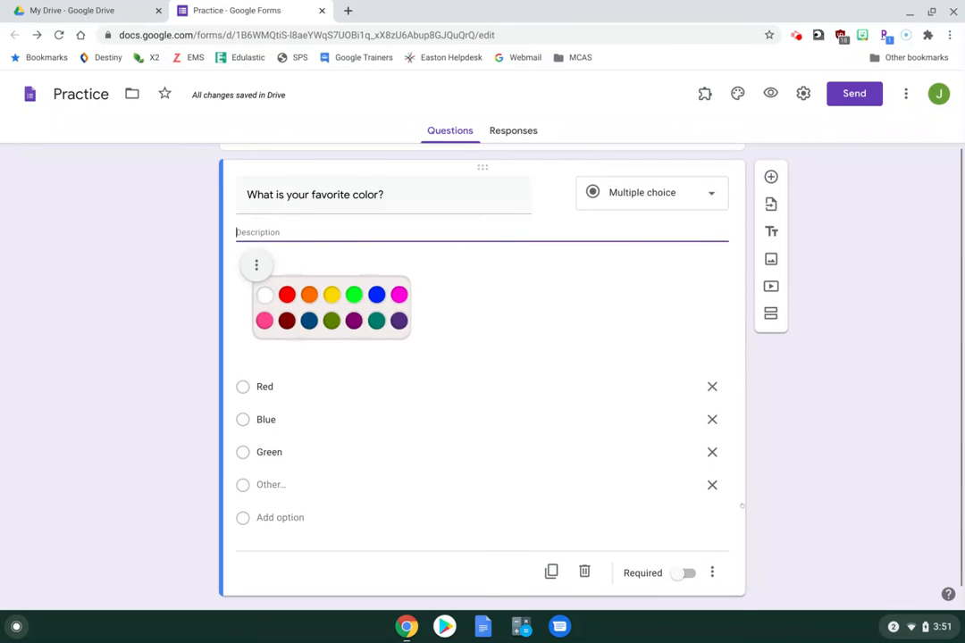
scroll(482, 357, up, 3)
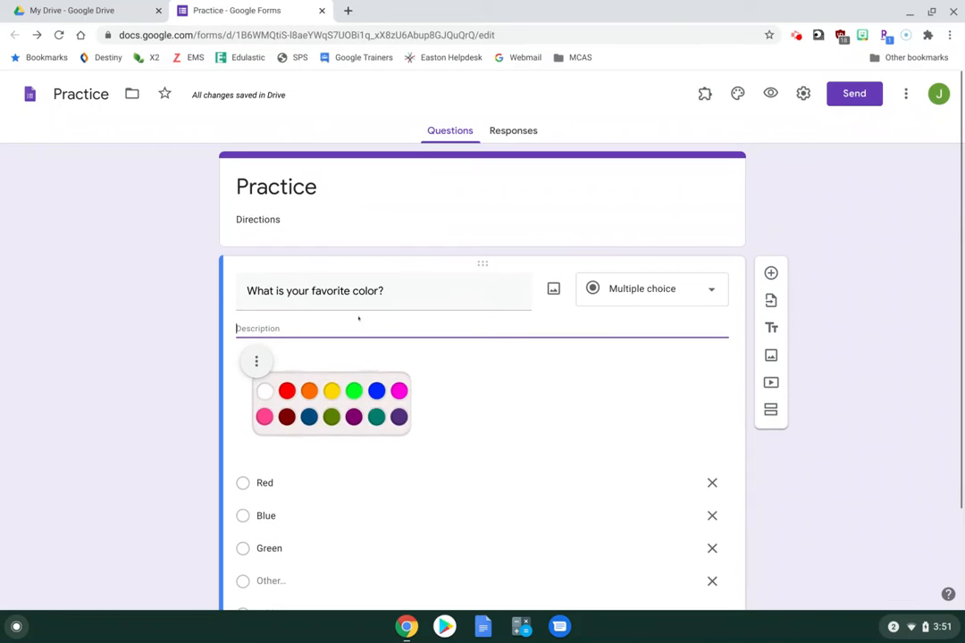
scroll(324, 326, down, 2)
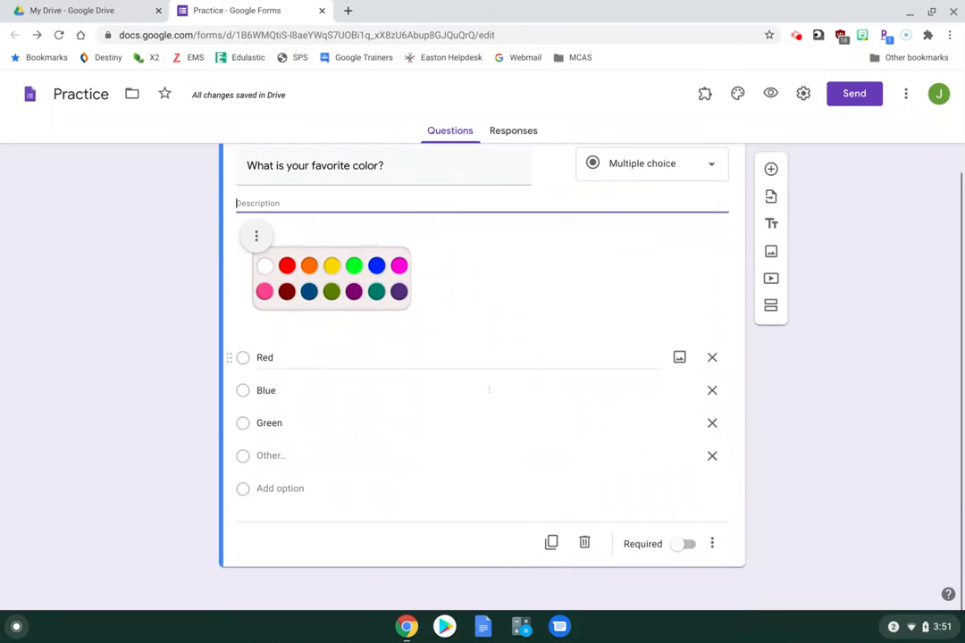
click(710, 543)
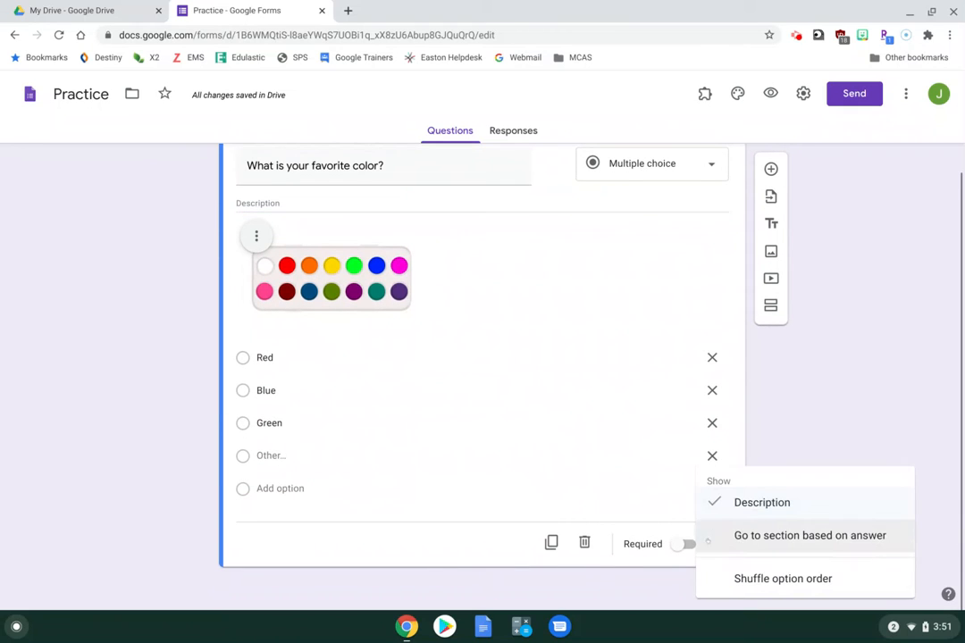
click(742, 498)
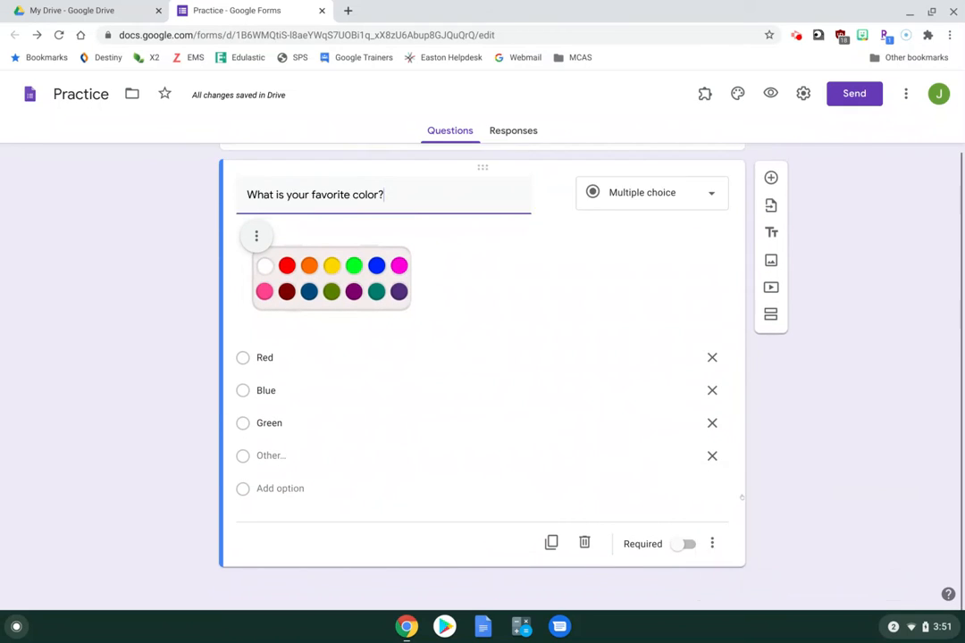
click(712, 543)
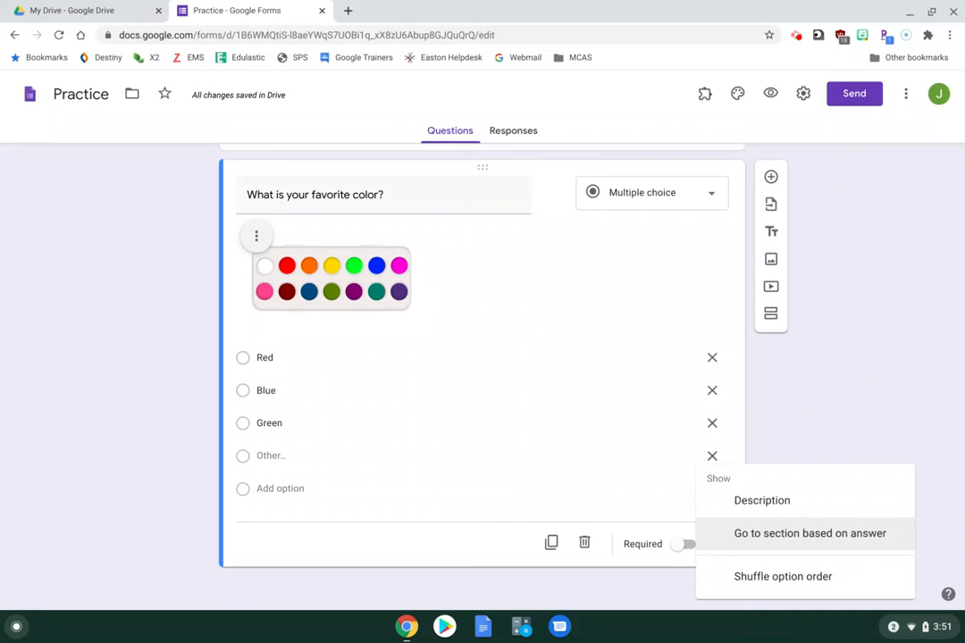
Try section jumps based on answer, keeping Red continuing, then turn jumps off
click(749, 536)
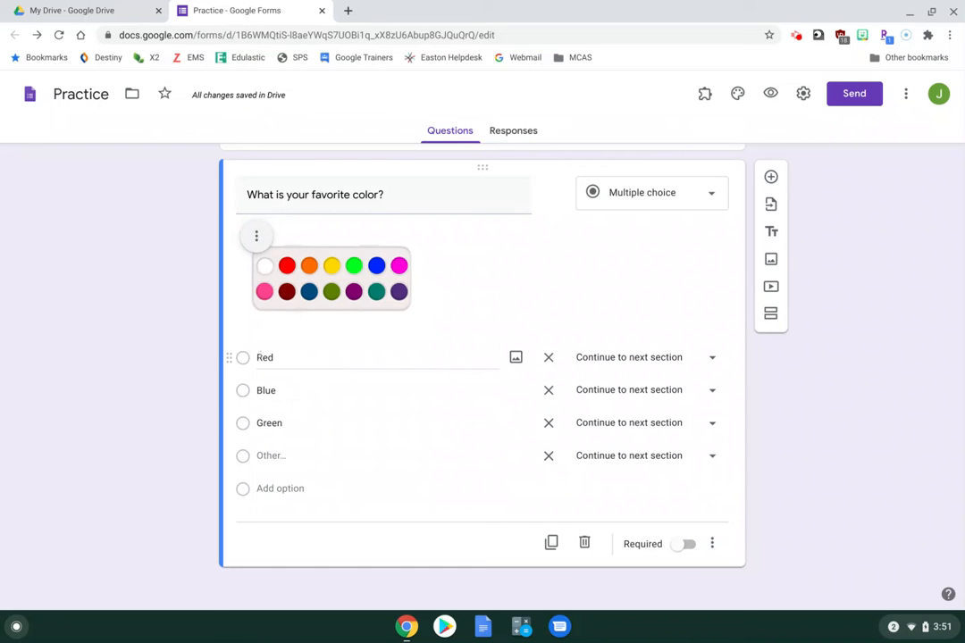
click(665, 355)
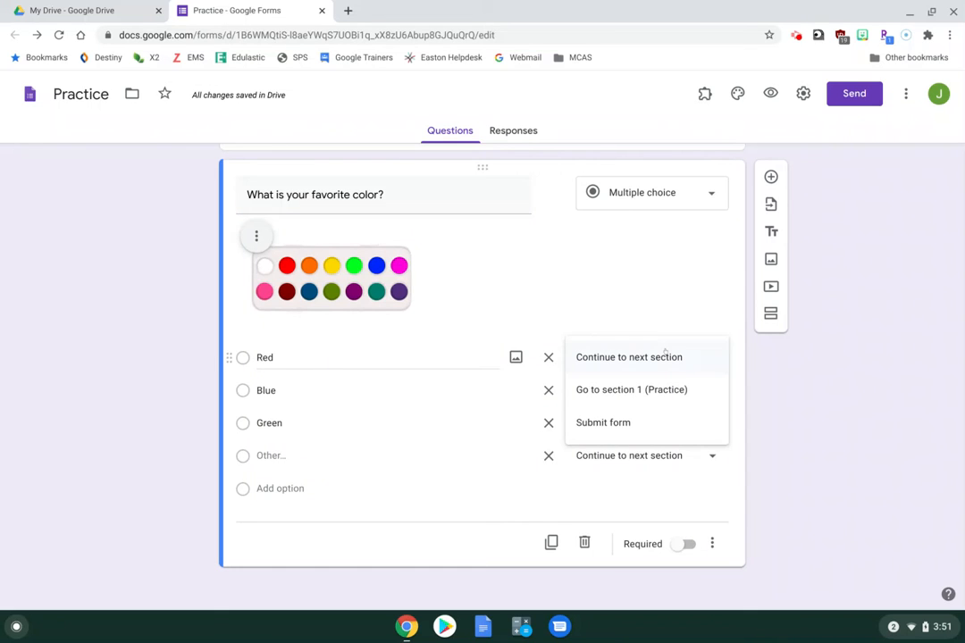
click(767, 359)
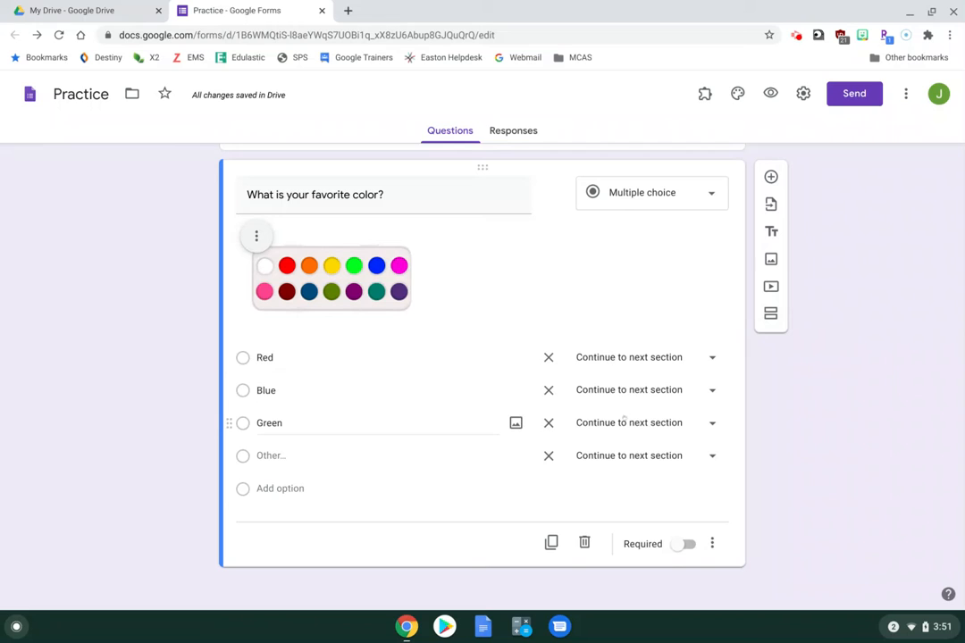
click(712, 543)
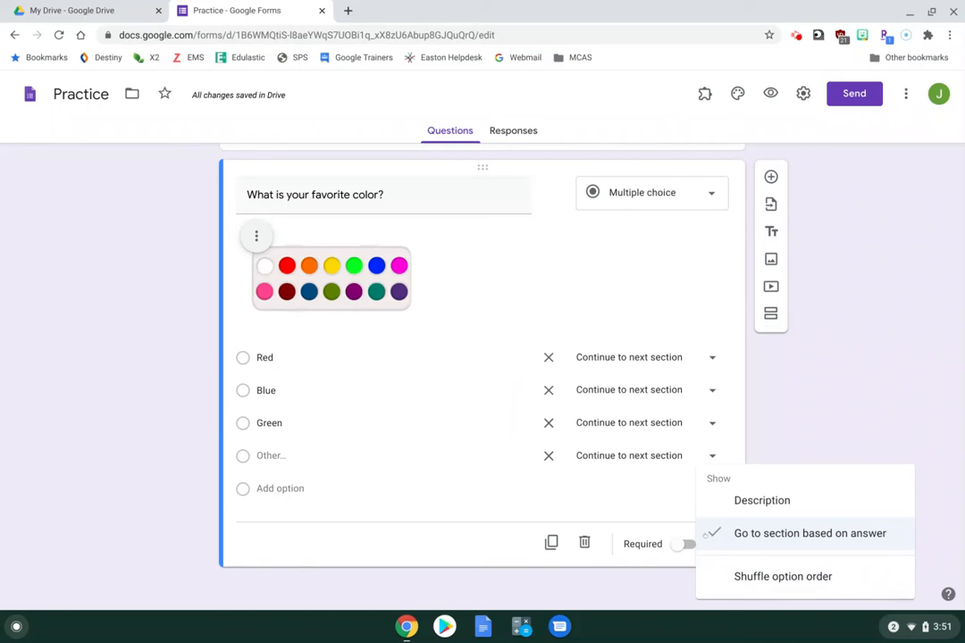
click(706, 534)
click(710, 543)
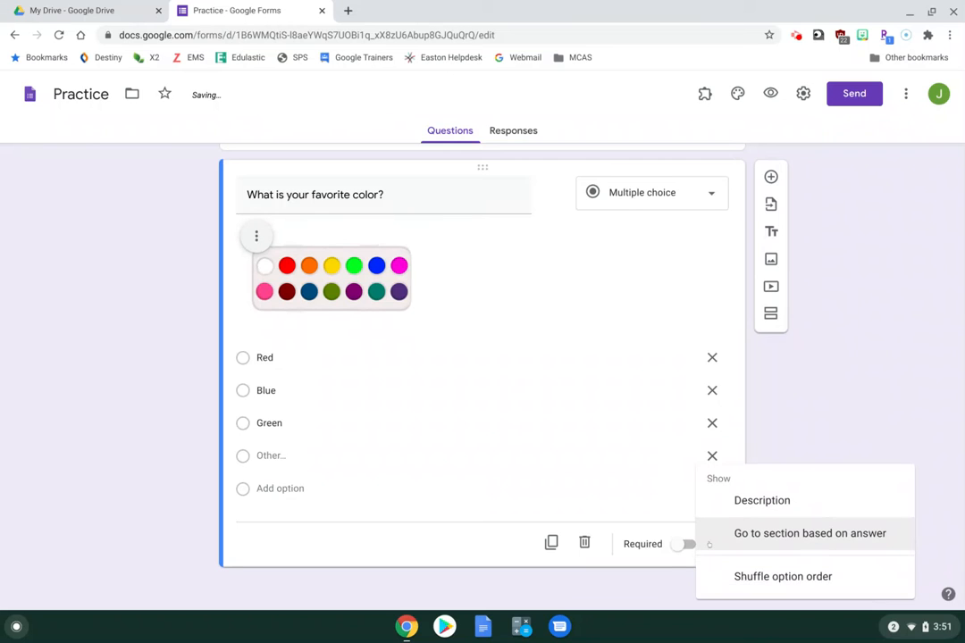
click(756, 585)
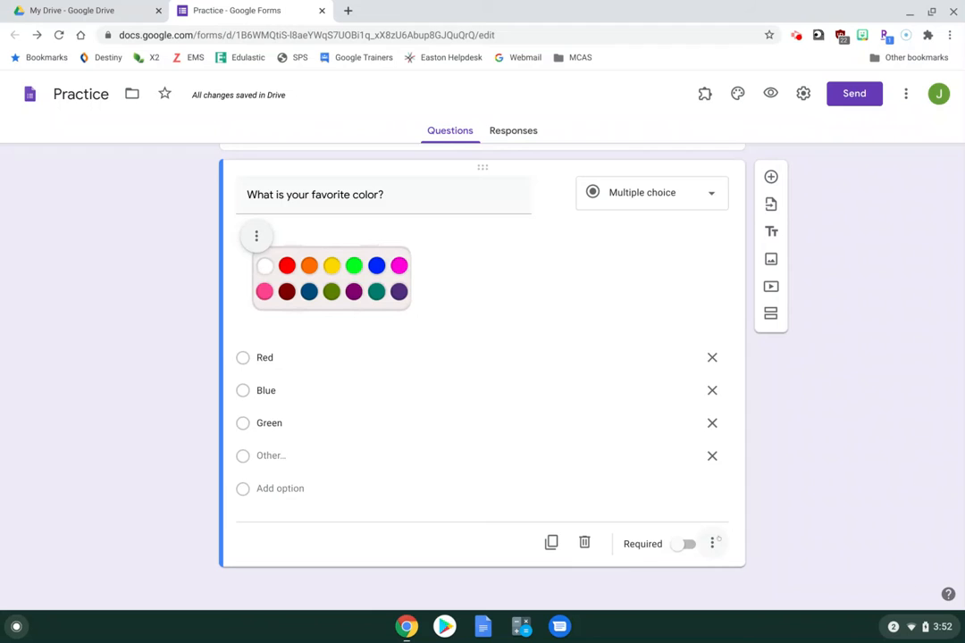
Shuffle the order of the color question's answer choices
click(712, 543)
click(740, 568)
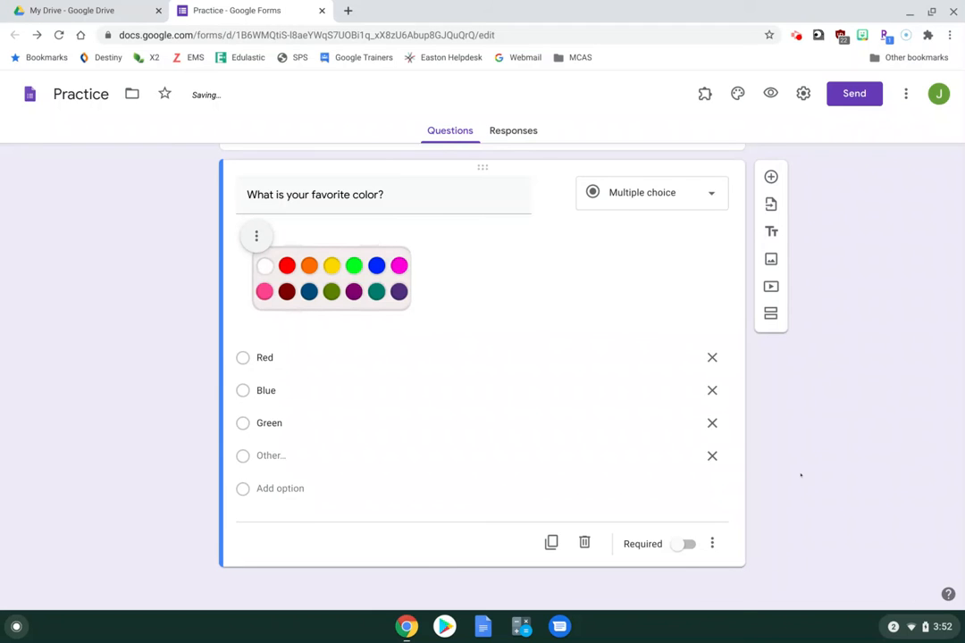
scroll(800, 475, up, 2)
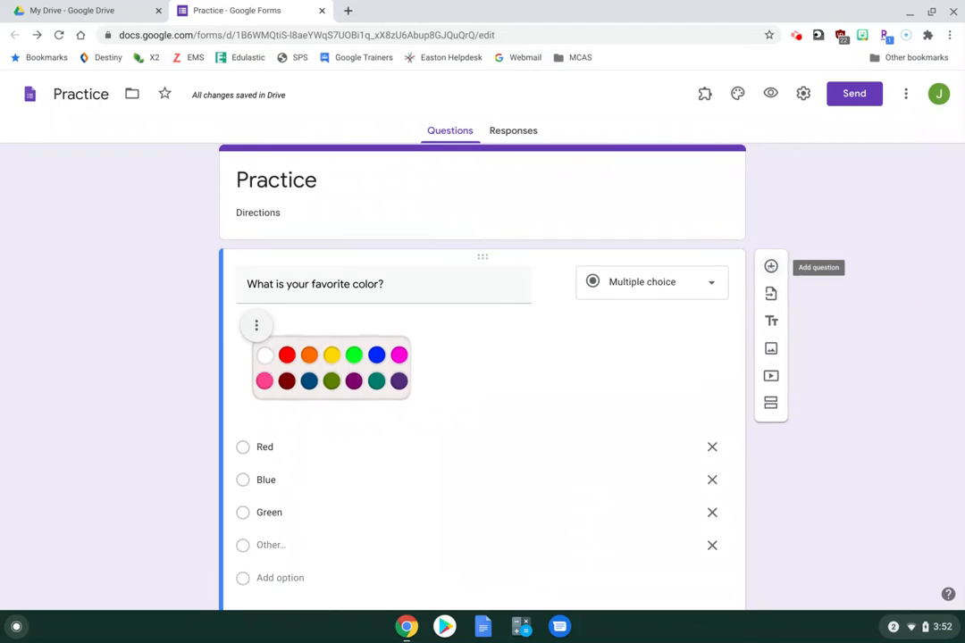
Add an untitled multiple-choice question with Option 1 and drag it above the color question
click(771, 266)
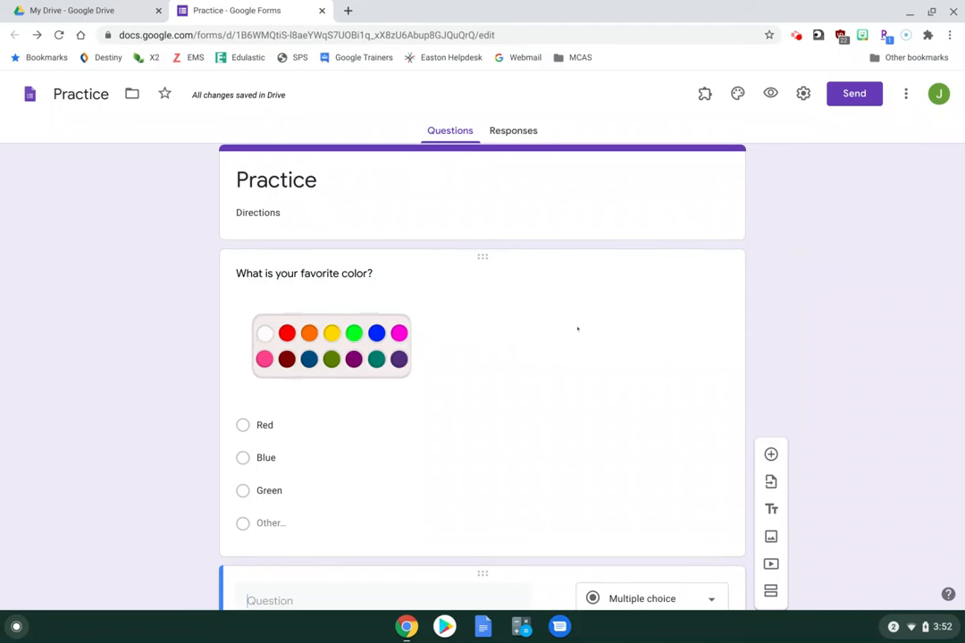
scroll(472, 316, down, 2)
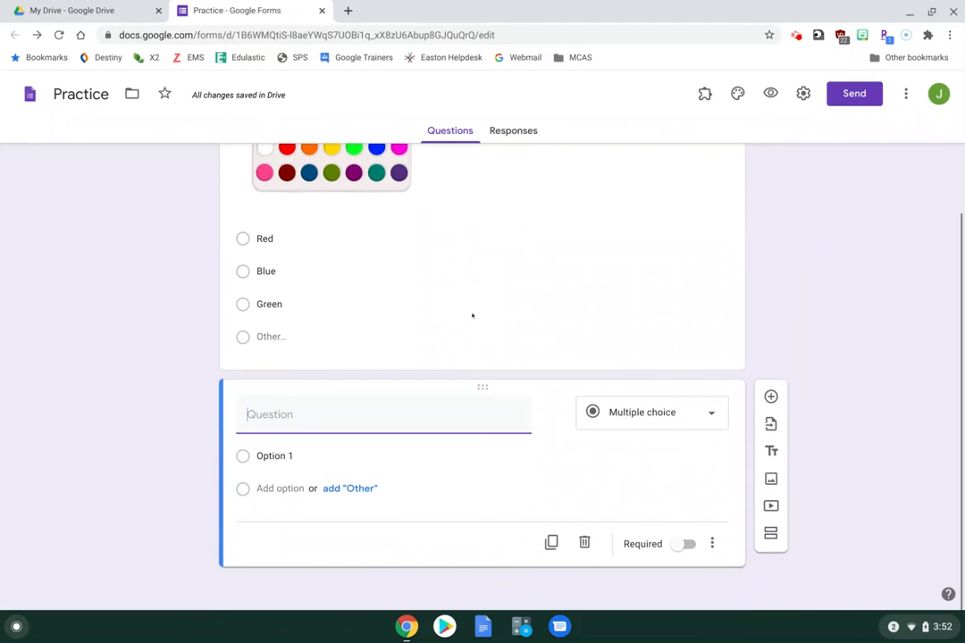
scroll(472, 316, up, 1)
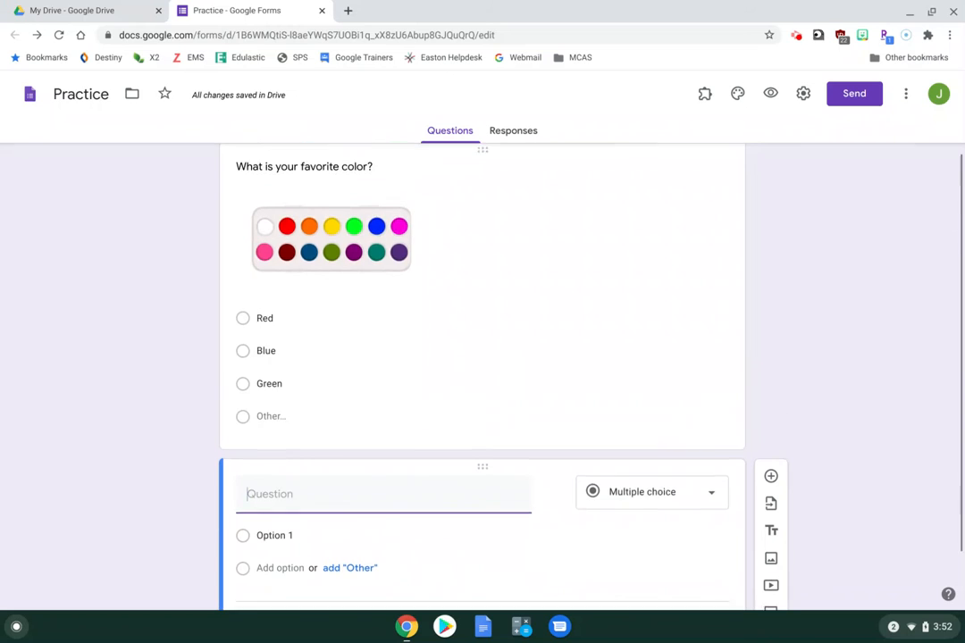
scroll(472, 315, up, 2)
click(472, 315)
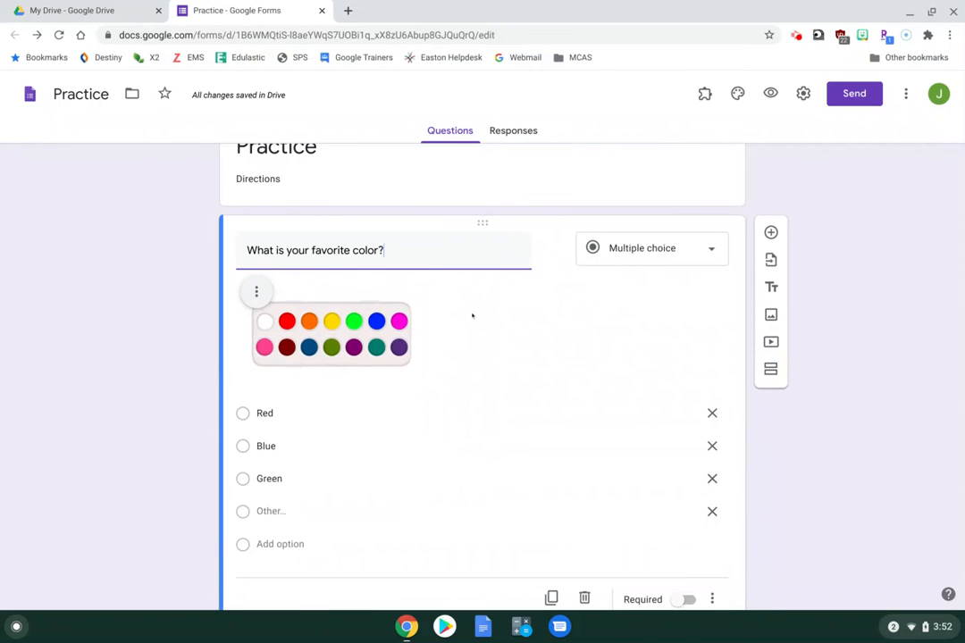
scroll(473, 315, down, 2)
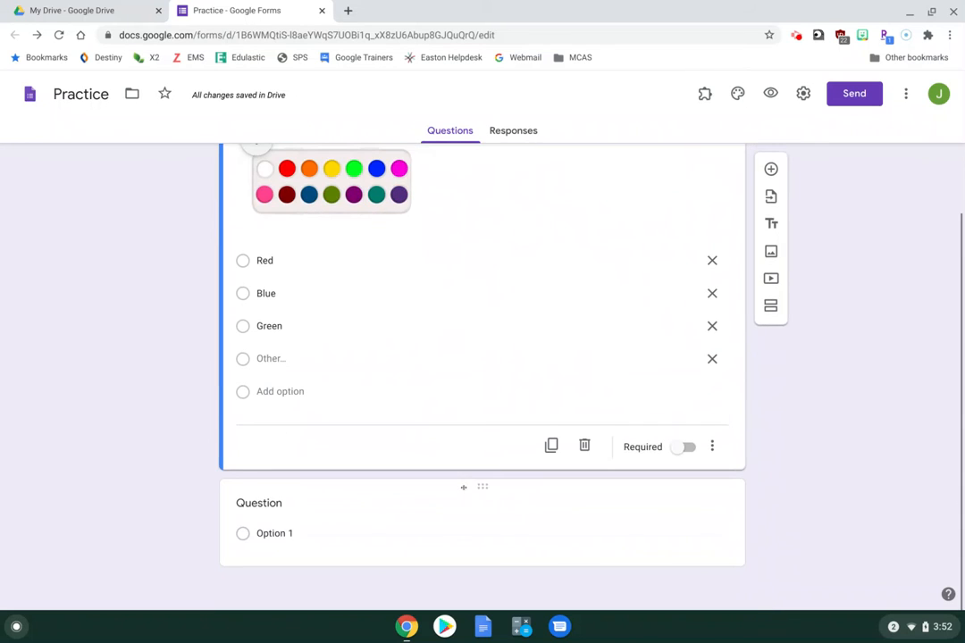
click(463, 488)
scroll(829, 353, up, 2)
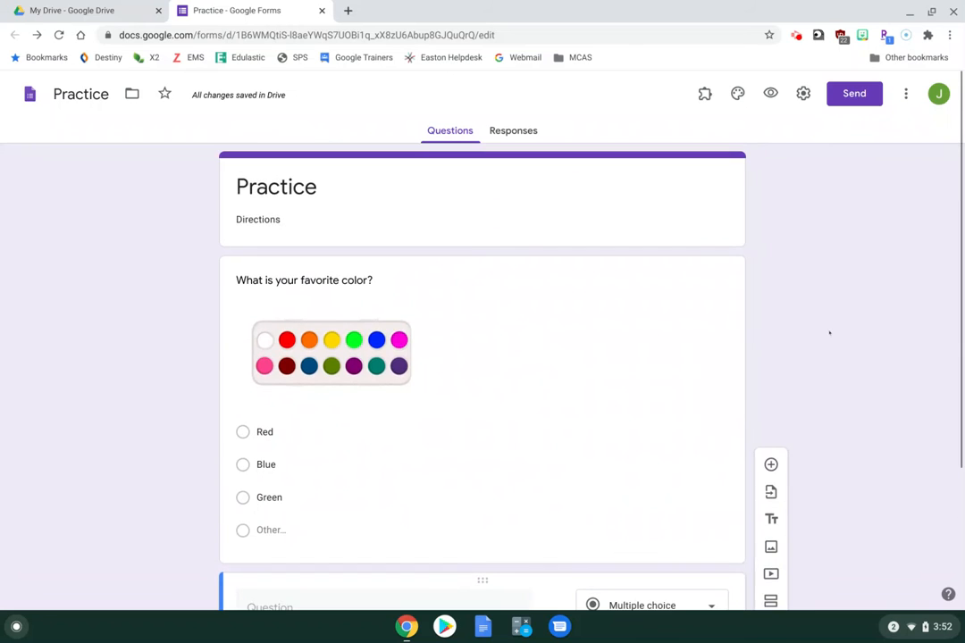
scroll(829, 333, down, 2)
scroll(829, 333, down, 1)
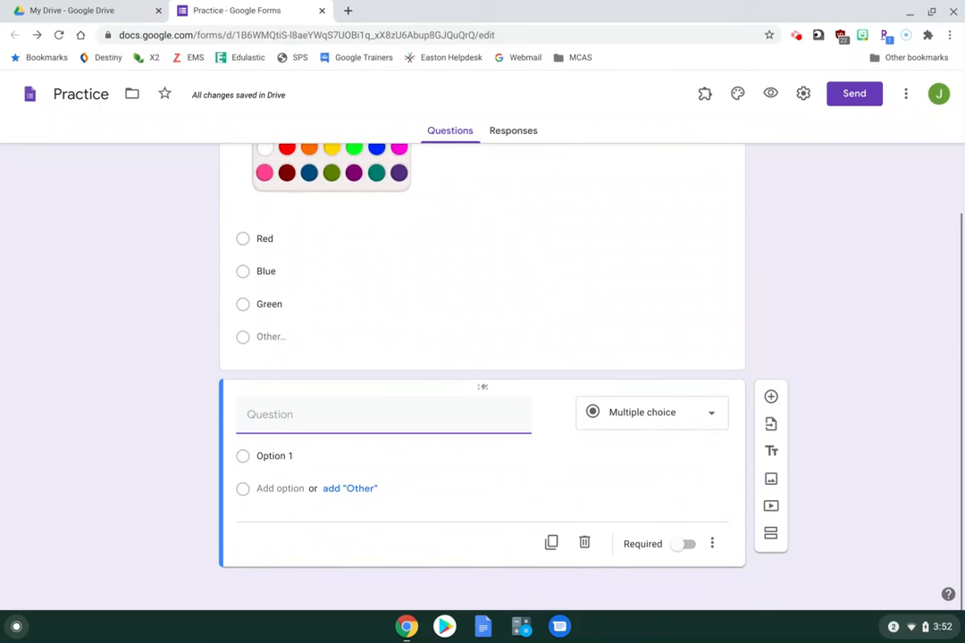
drag(481, 386, 457, 226)
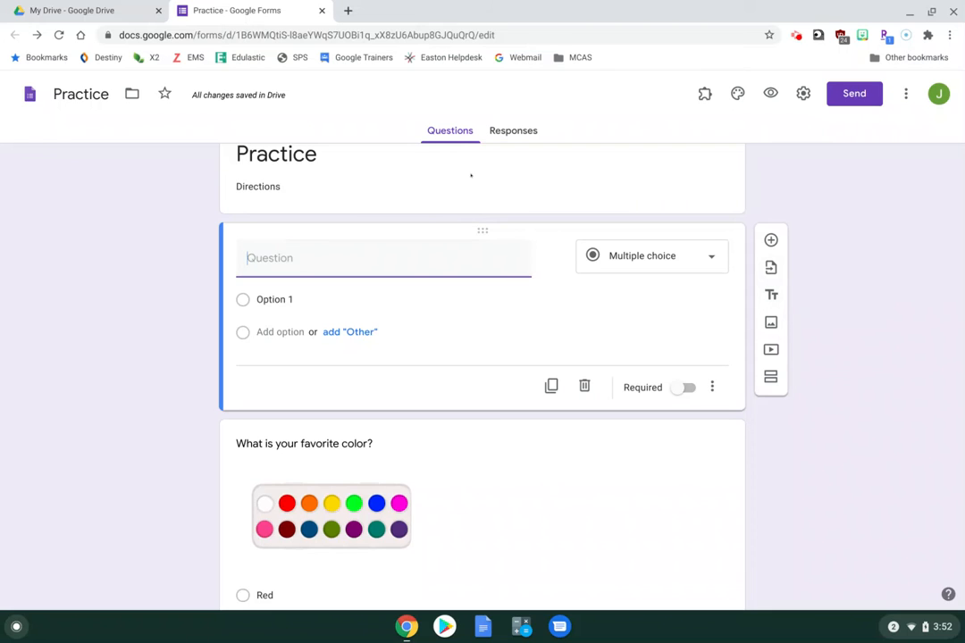
scroll(466, 174, down, 2)
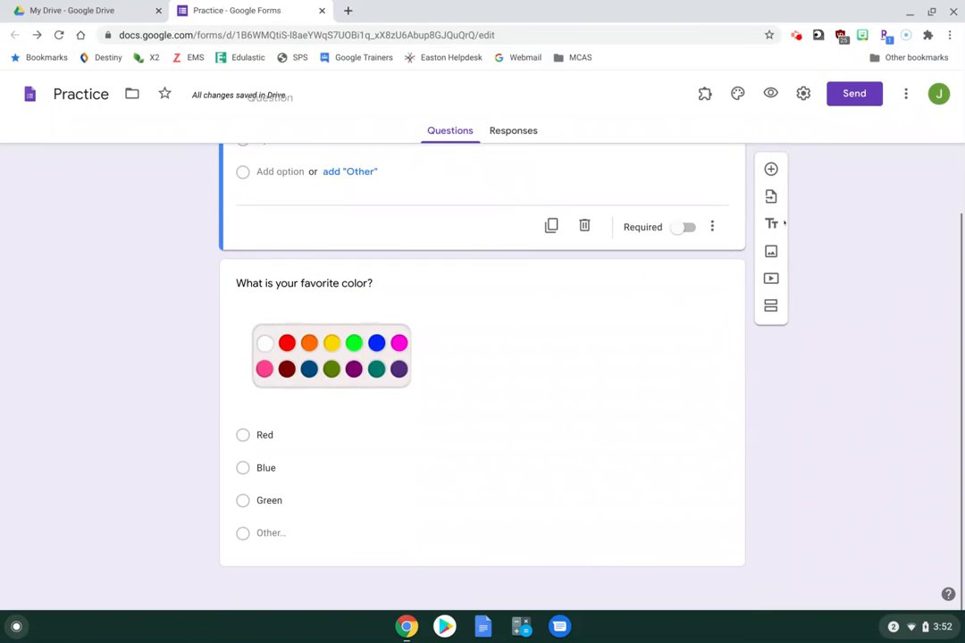
Insert a title block named 'Open Response' and drag it just below the color question
click(773, 223)
drag(483, 166, 503, 552)
mouse_move(501, 507)
mouse_down()
mouse_move(495, 374)
mouse_move(503, 485)
mouse_up()
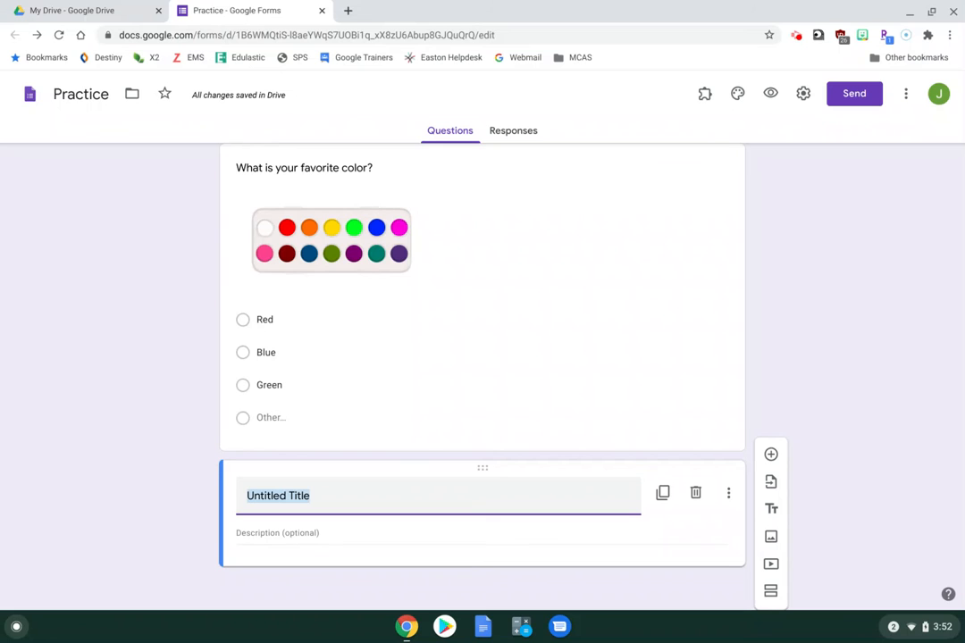
scroll(482, 376, up, 3)
scroll(482, 375, down, 3)
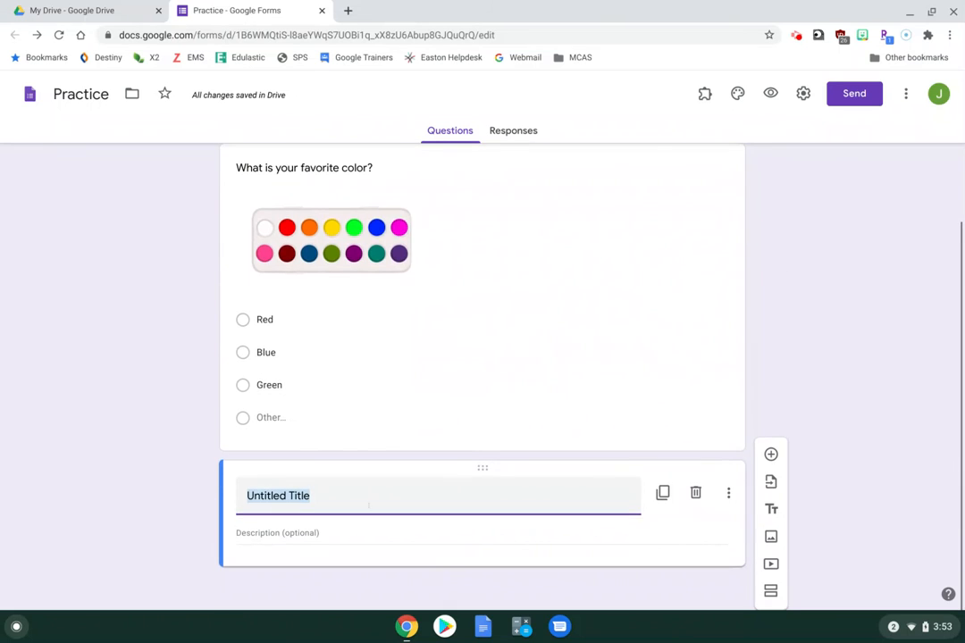
text(Open Response)
click(162, 498)
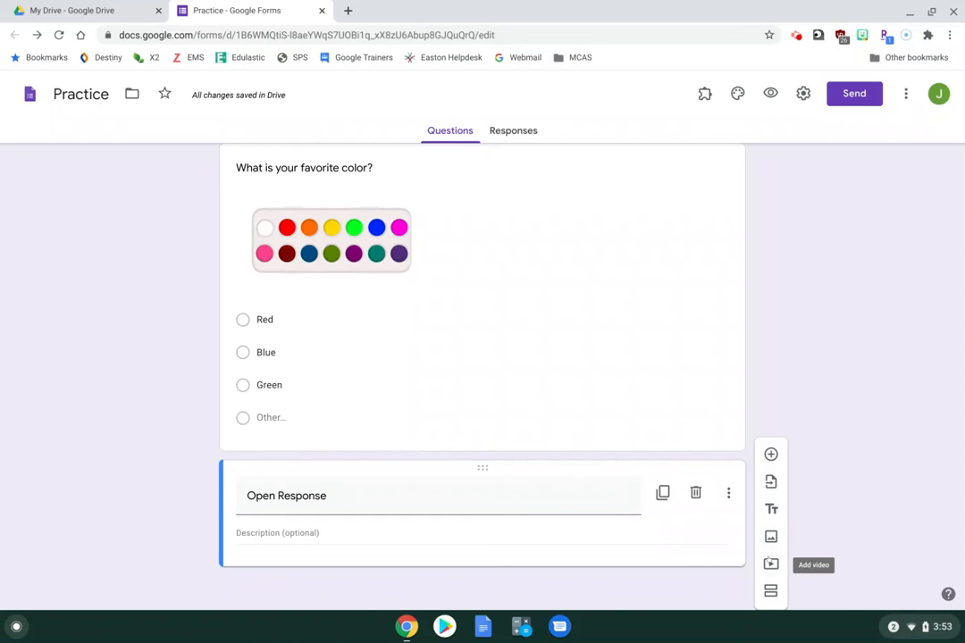
click(770, 564)
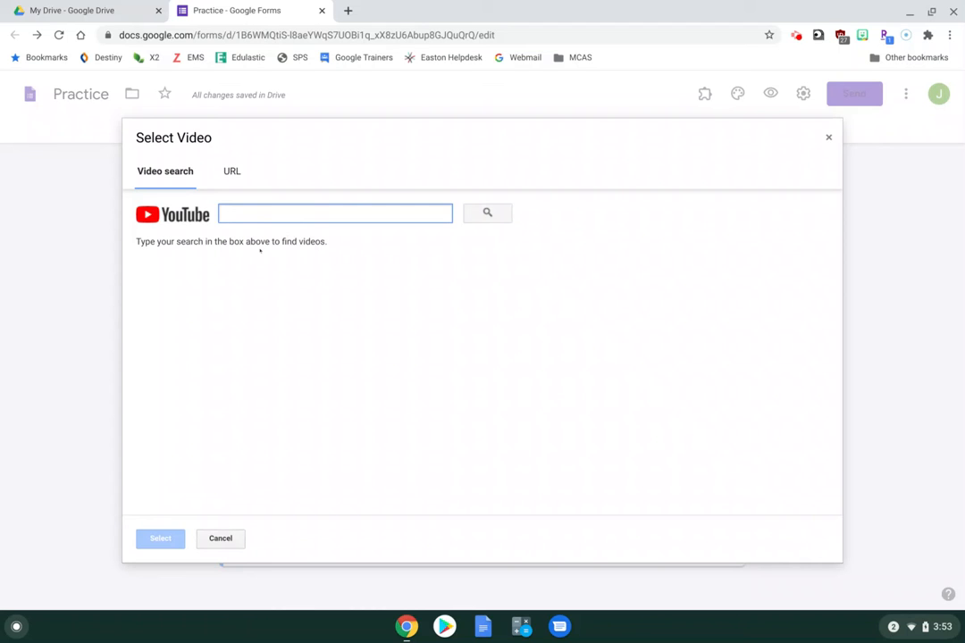
Insert the first YouTube search result for 'puppies' into the form
text(puppies)
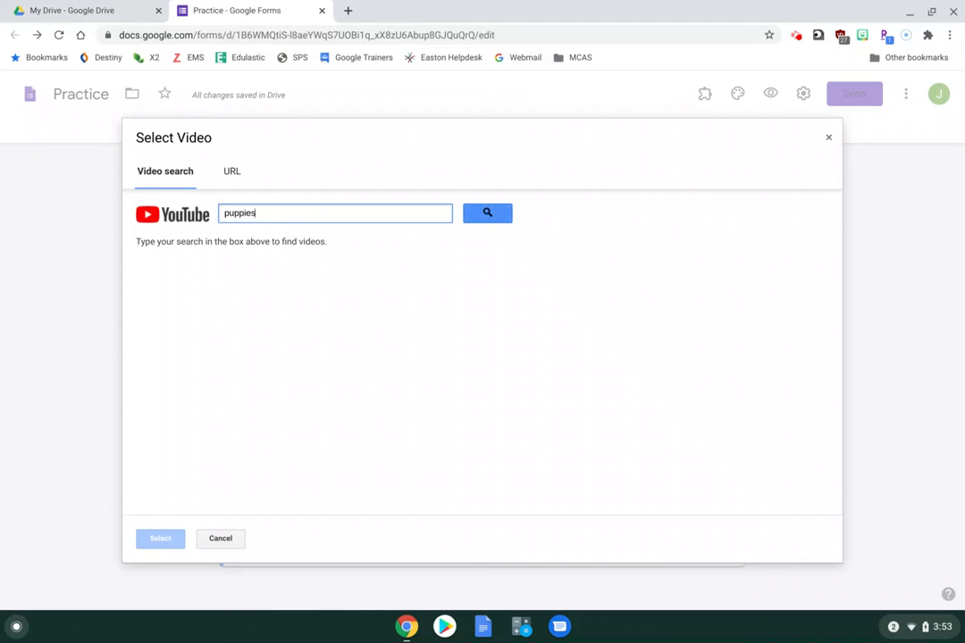
key(Return)
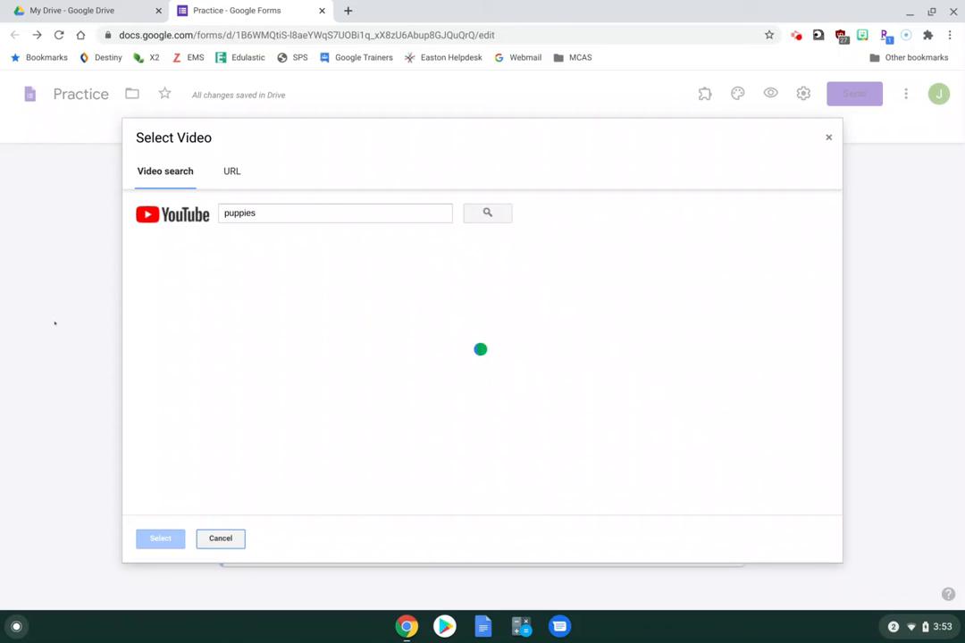
click(249, 250)
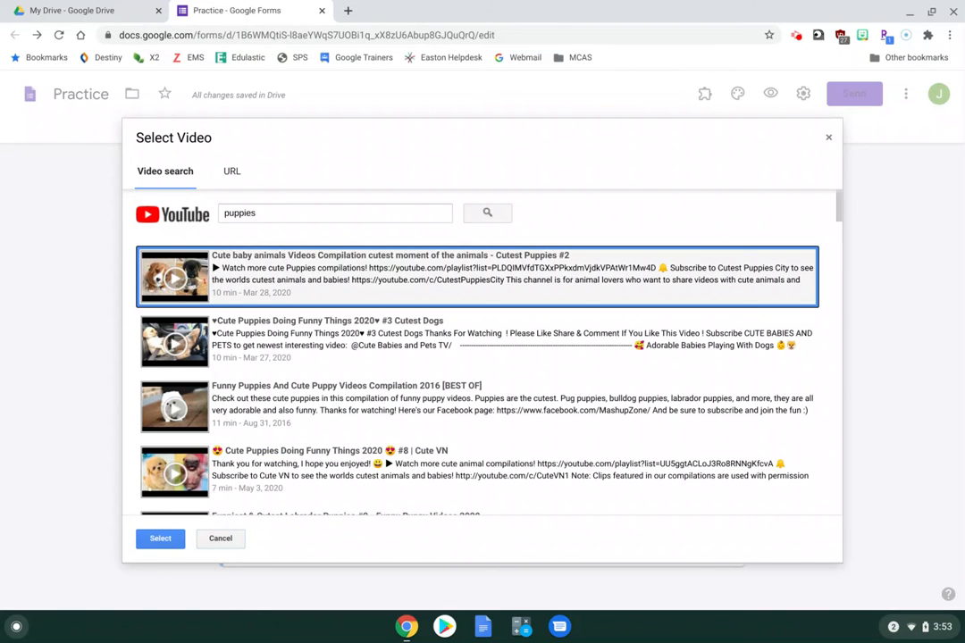
click(160, 537)
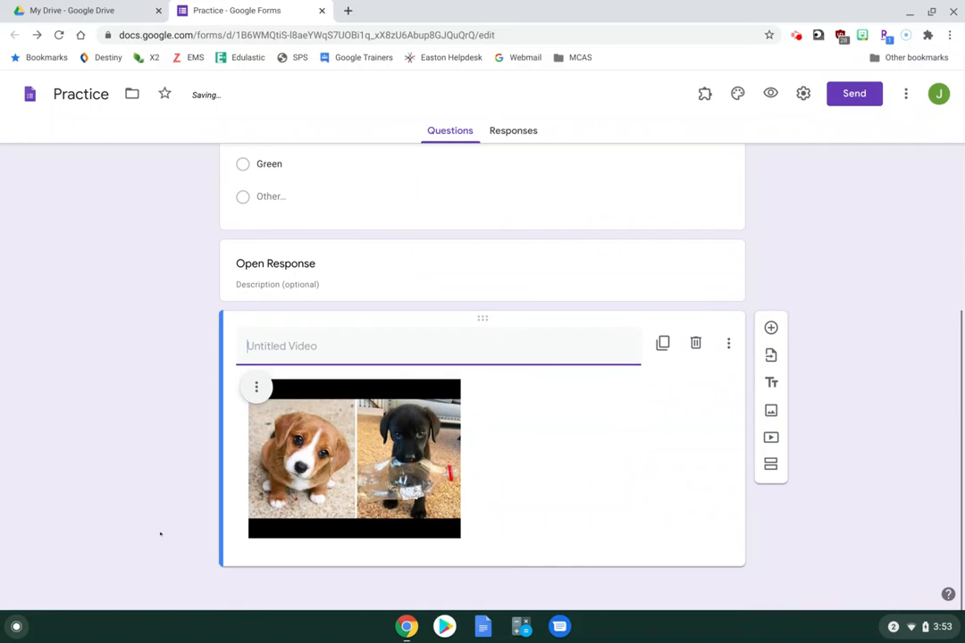
Title the puppies video 'Watch this!', enlarge it, and add a new question below it
text(Wat)
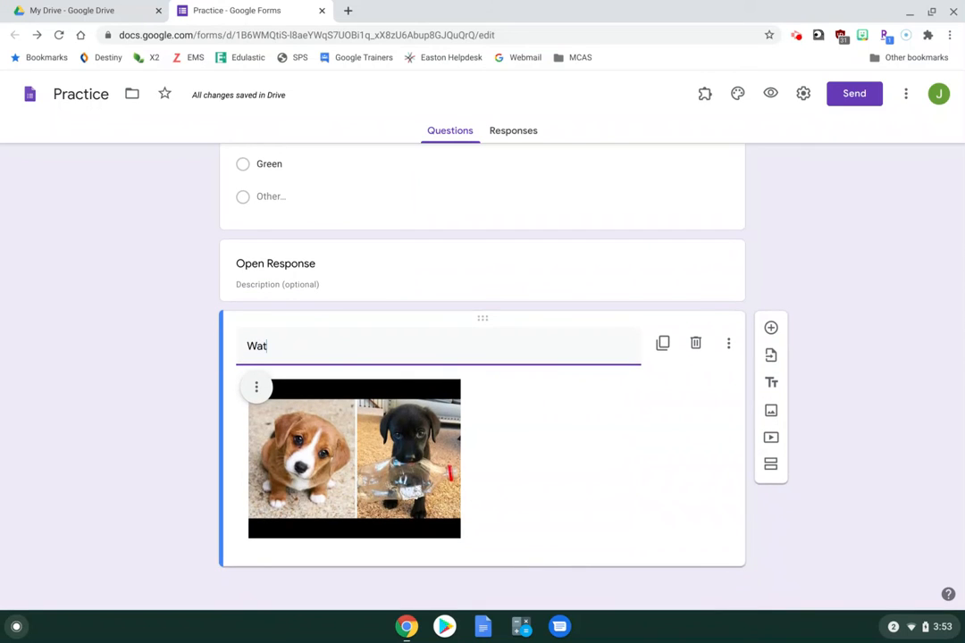
text(ch this!)
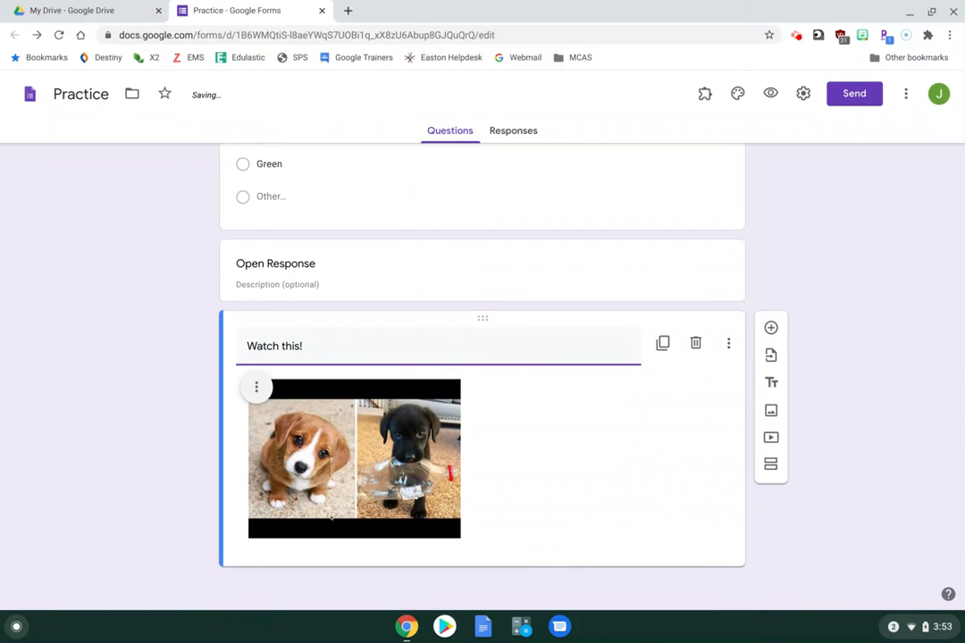
click(353, 402)
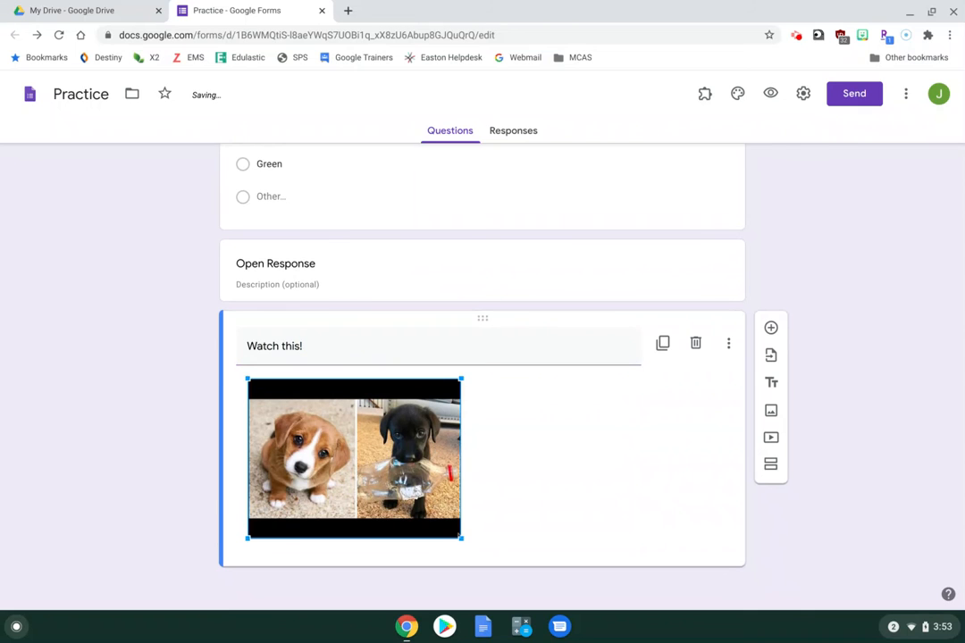
drag(460, 538, 600, 568)
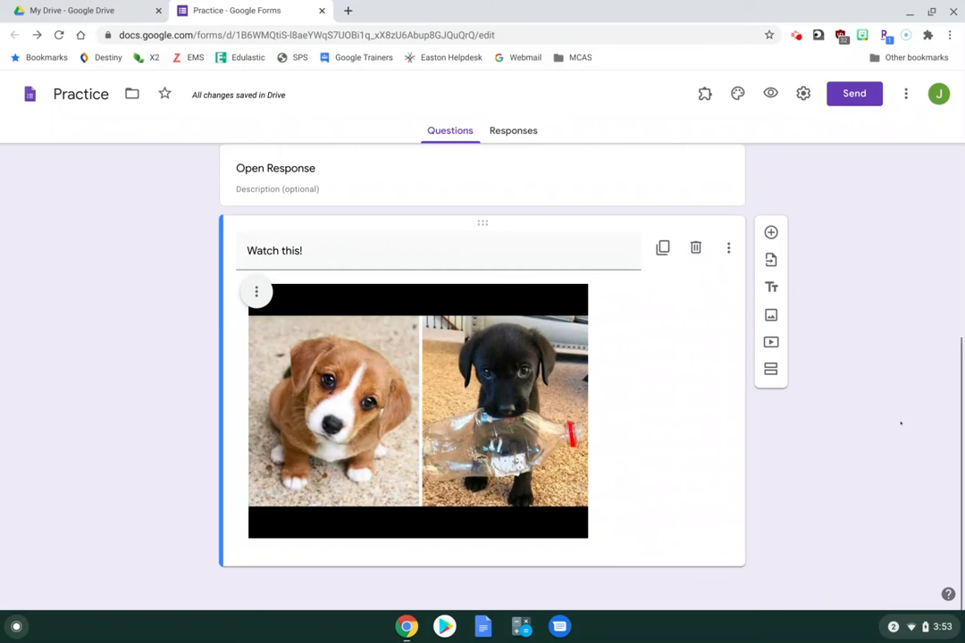
click(771, 233)
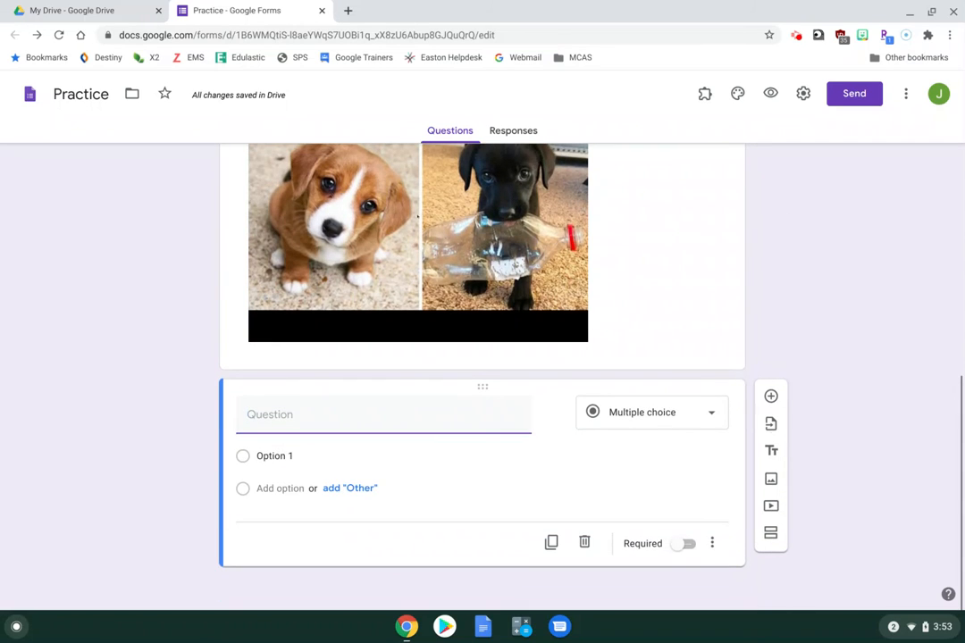
Create the question 'Did you like this?' with suggested answers Yes, No and Maybe, then add another question
text(Did you like this?)
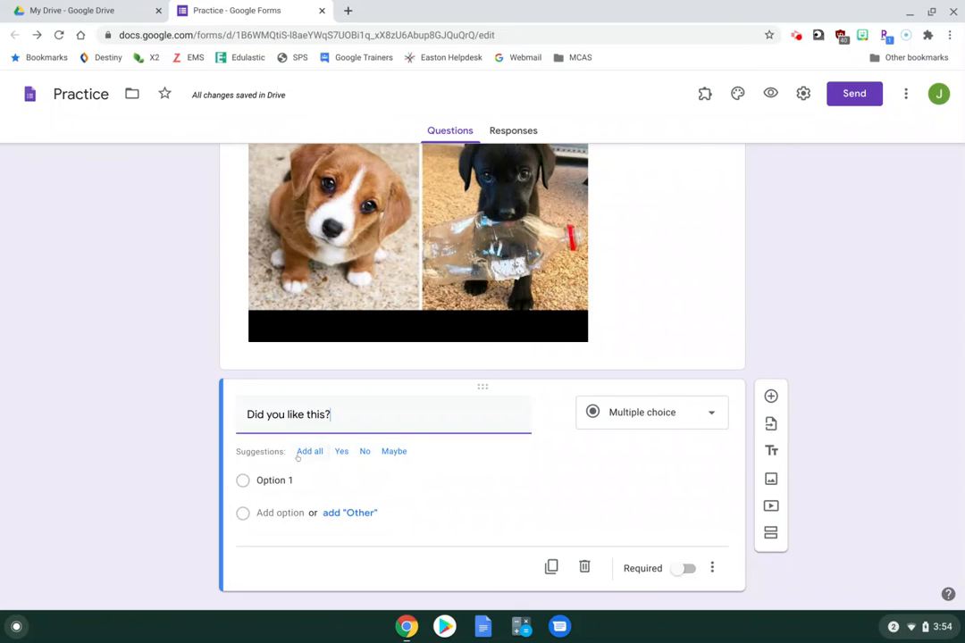
click(297, 451)
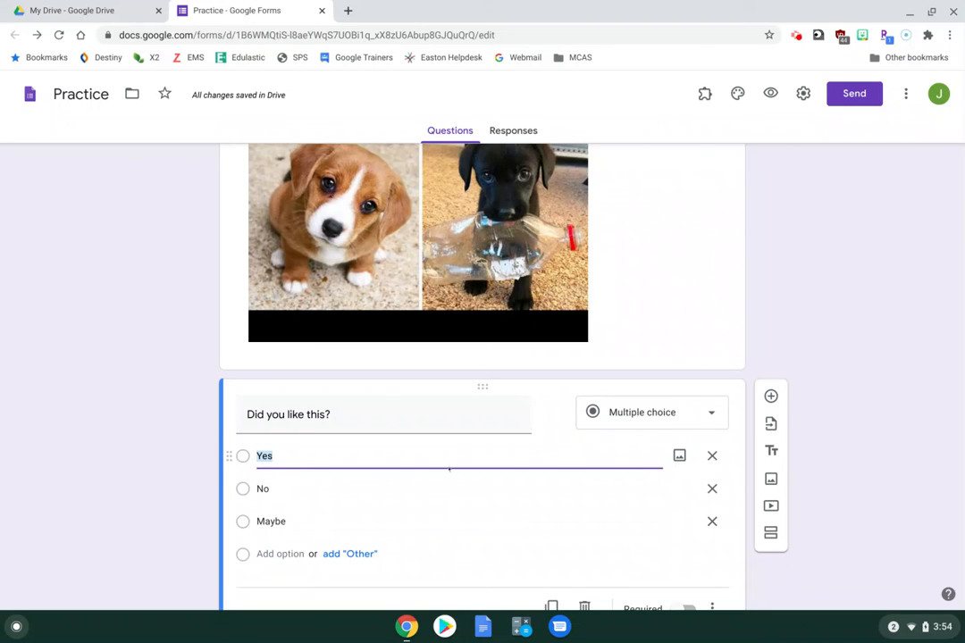
scroll(387, 451, down, 2)
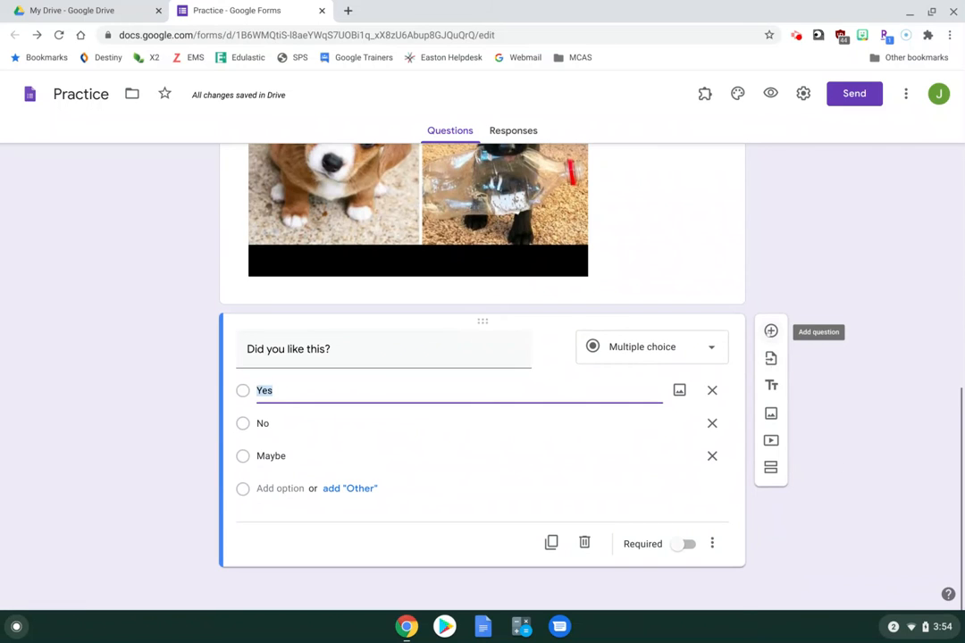
click(771, 330)
text(W)
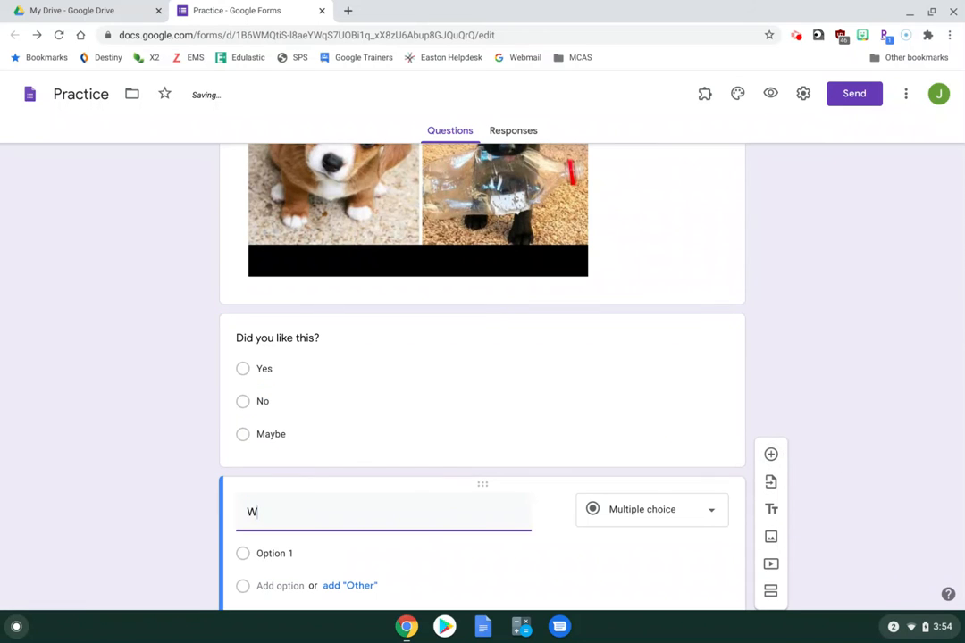
text(hat is your name?)
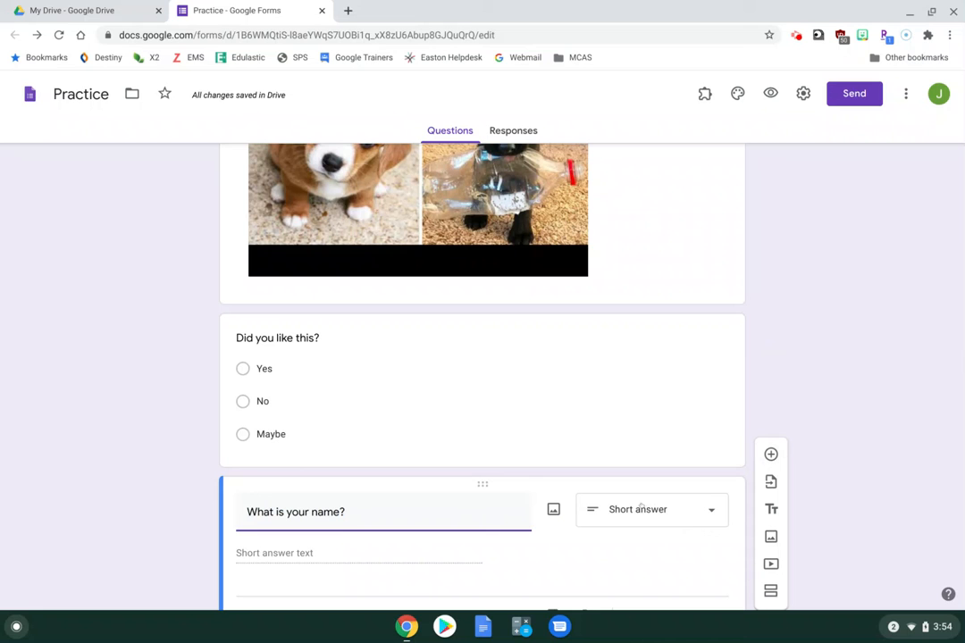
scroll(527, 385, down, 1)
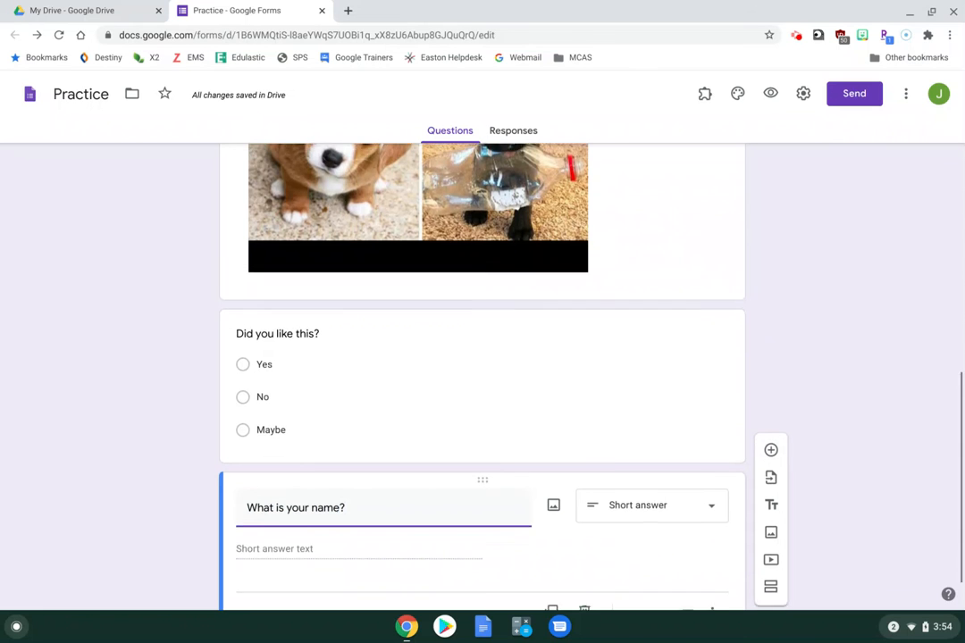
scroll(527, 385, up, 1)
scroll(482, 375, up, 10)
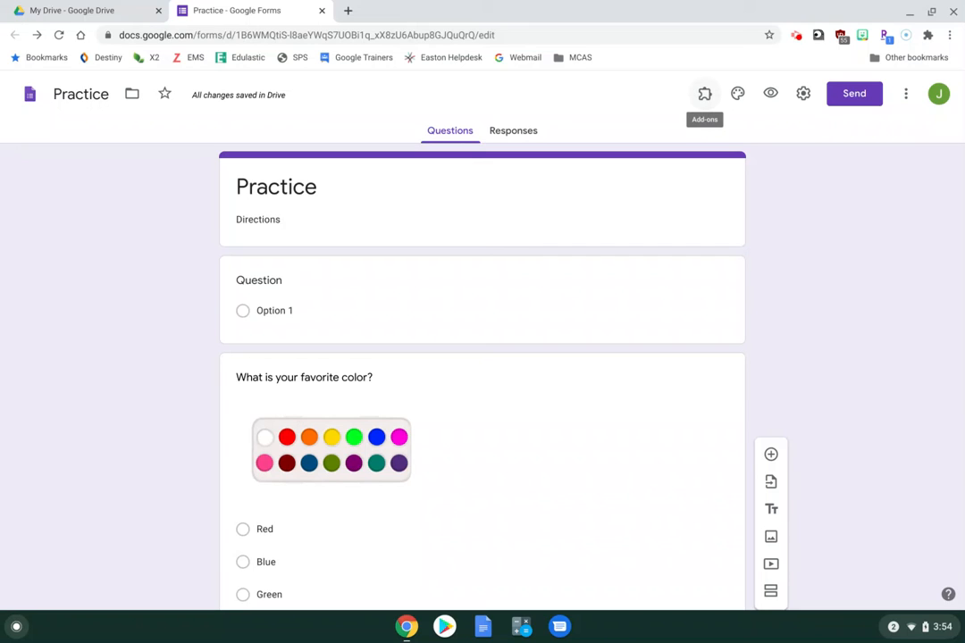
Switch the form's theme colour from purple to blue
click(735, 97)
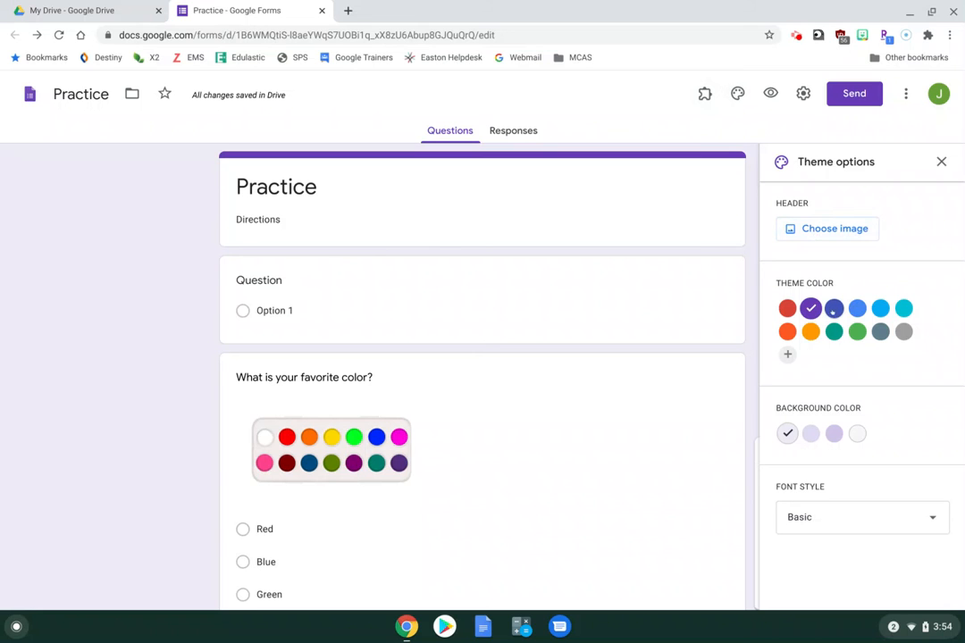
click(856, 309)
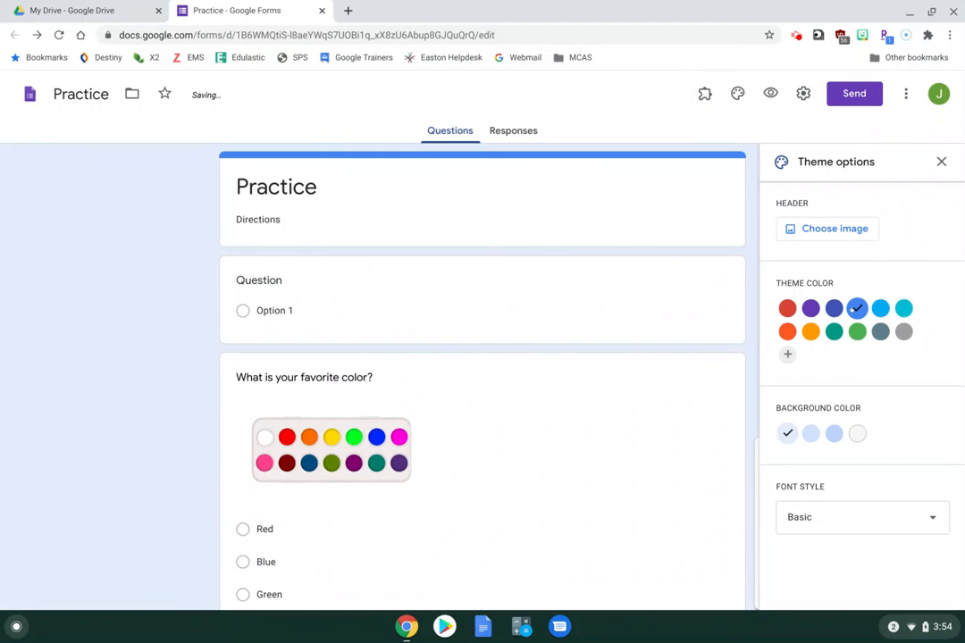
click(940, 160)
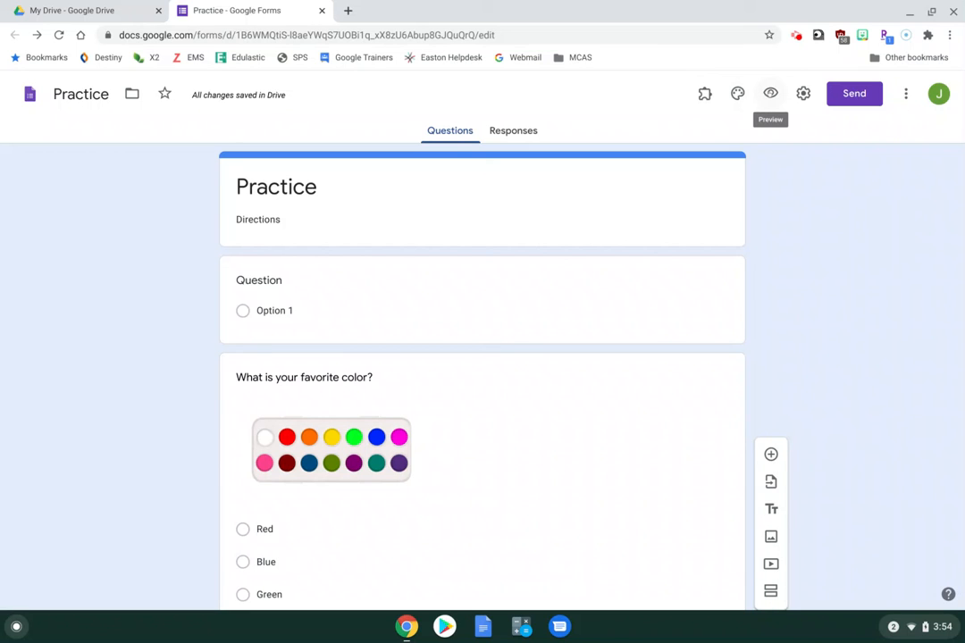
Preview the blue-themed Practice form top to bottom, then return to the editor
click(770, 93)
scroll(773, 97, down, 3)
scroll(772, 96, down, 5)
key(Home)
click(485, 9)
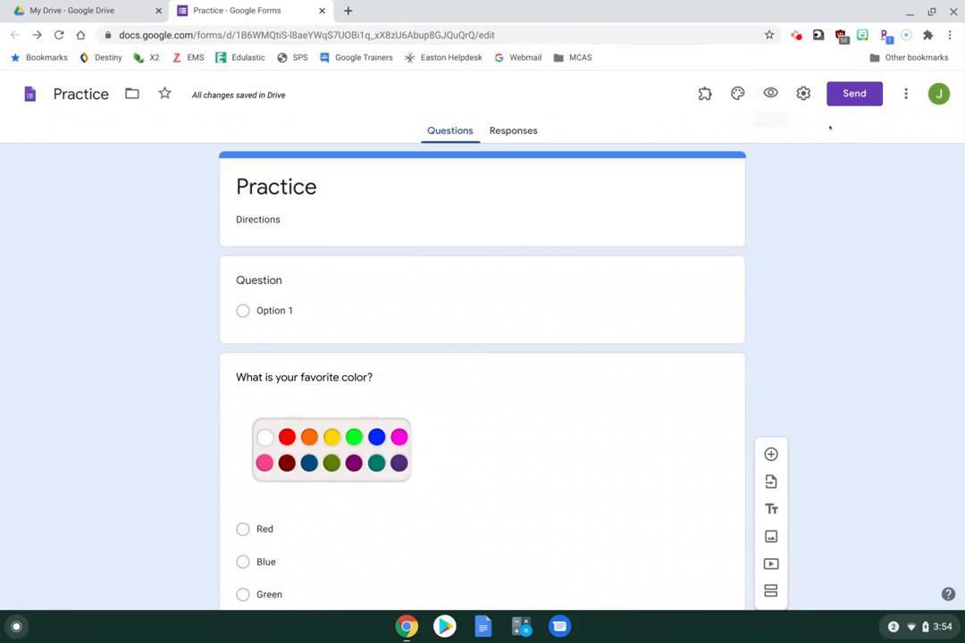
In Settings, uncheck the Easton Public Schools restriction and leave 'Limit to 1 response' off; view Presentation options
click(803, 93)
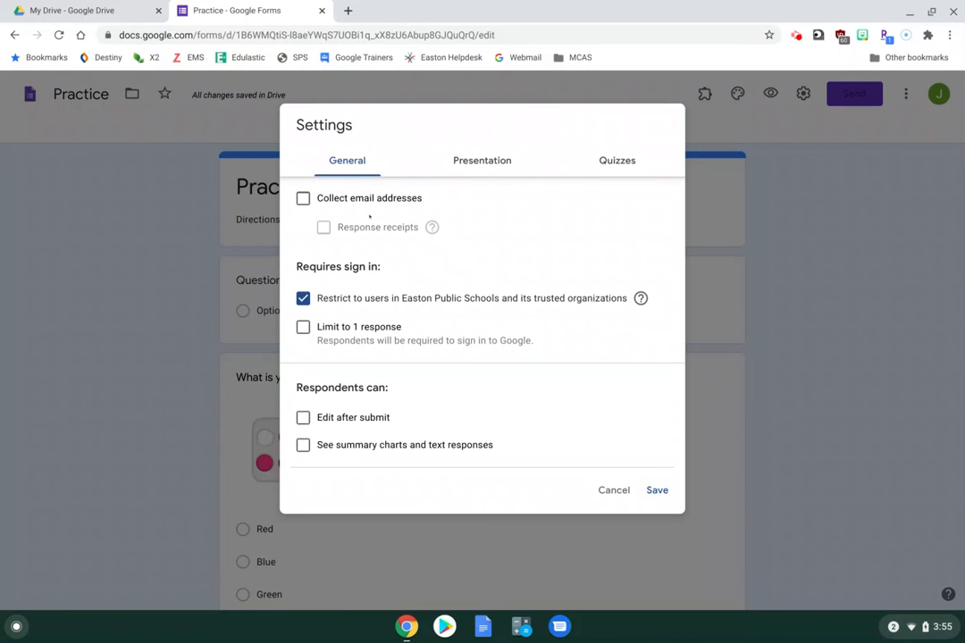
scroll(373, 239, down, 1)
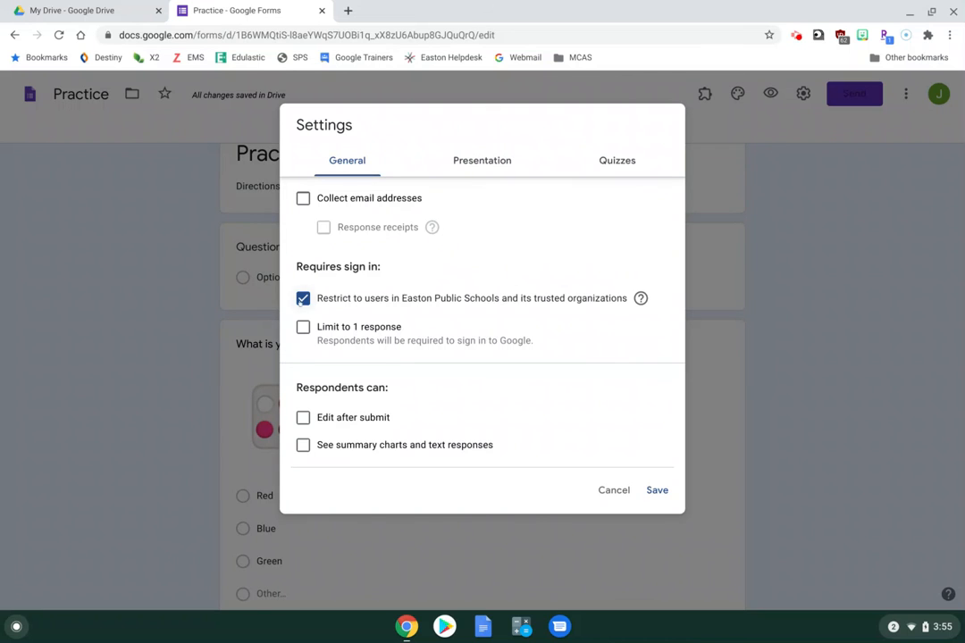
click(302, 299)
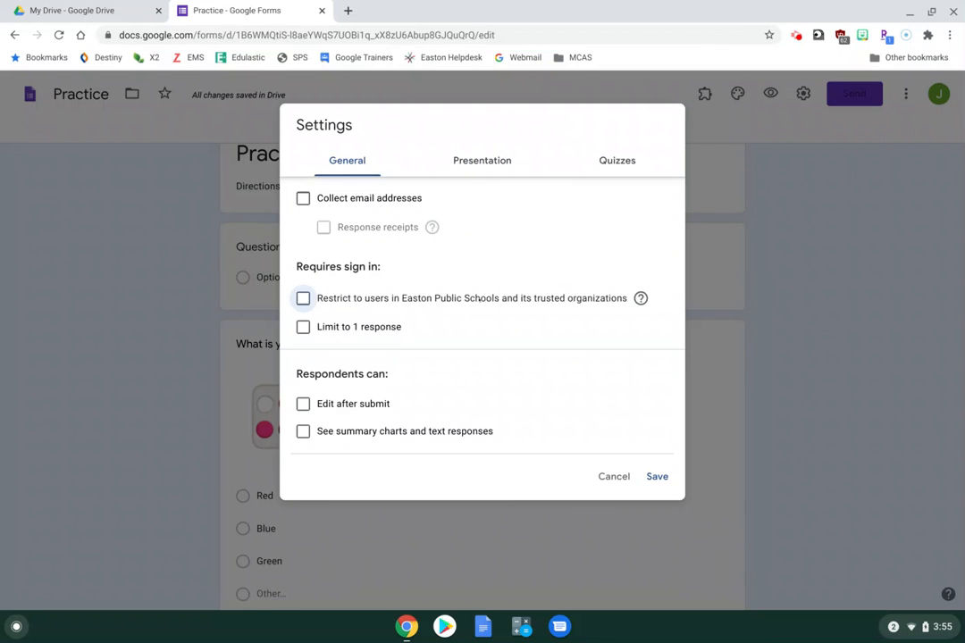
click(302, 327)
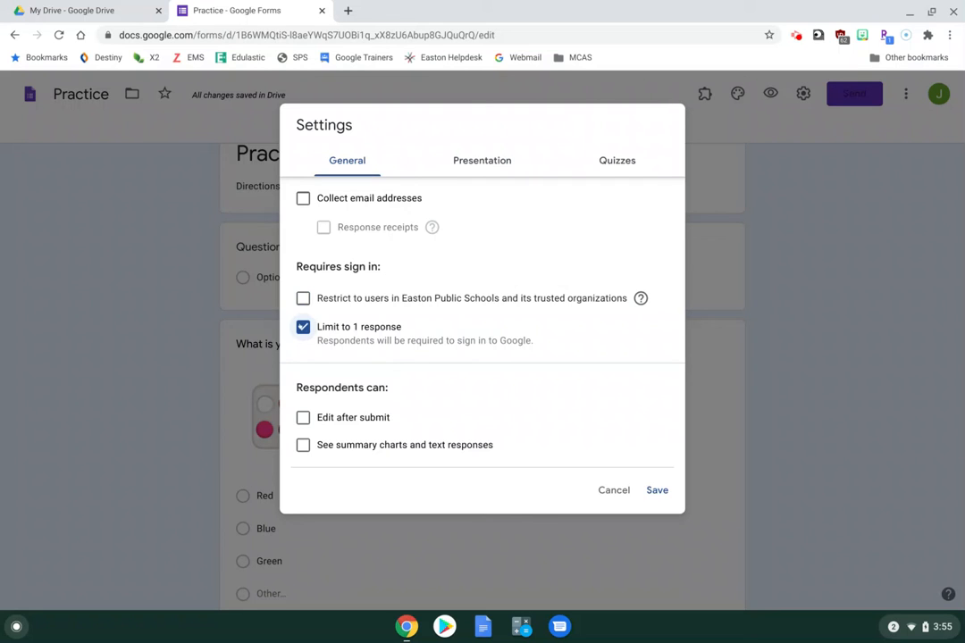
click(303, 327)
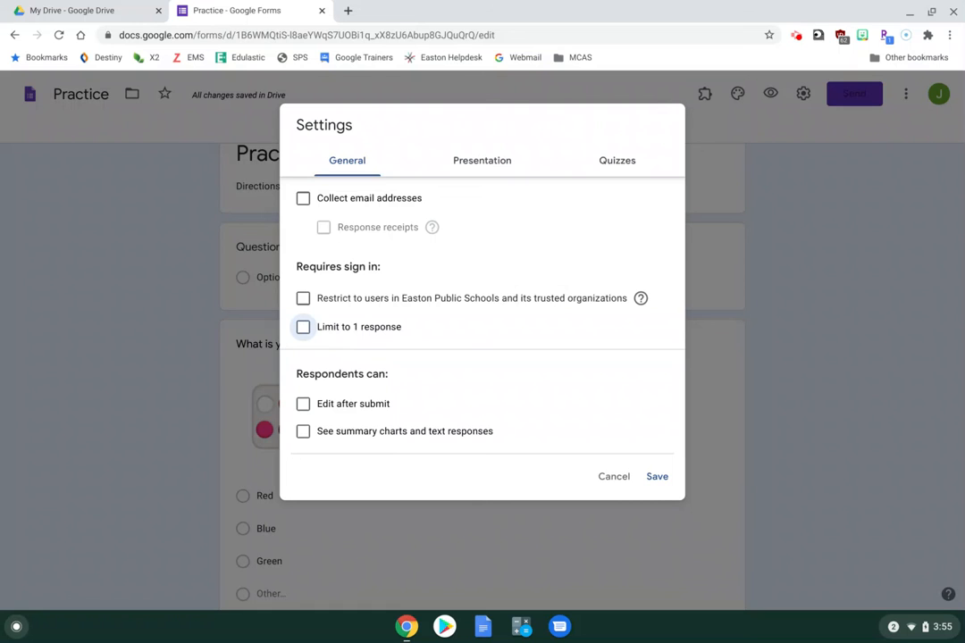
click(479, 159)
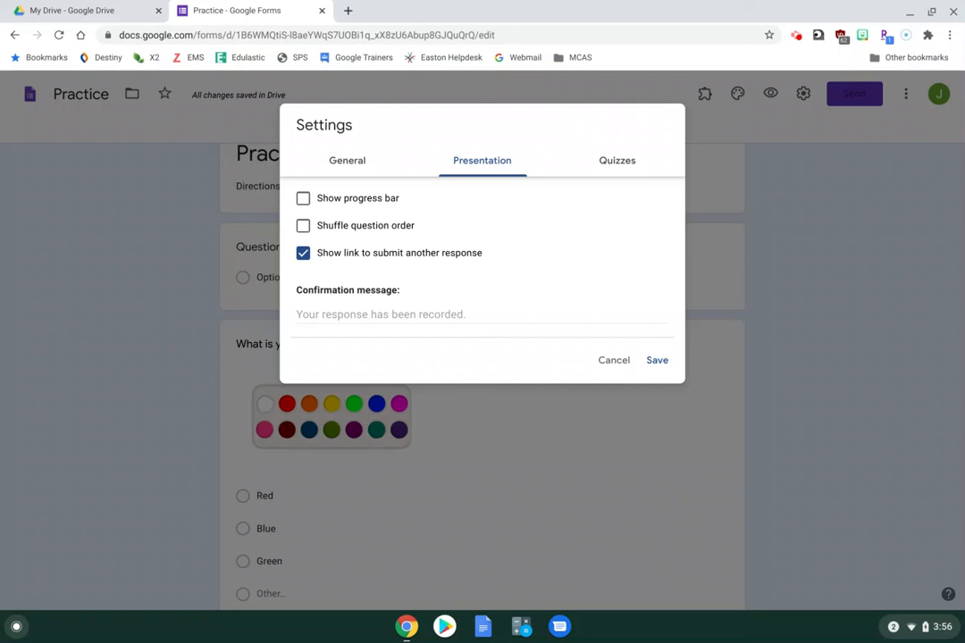
Check the confirmation message and Quizzes options, save the settings, and bring up the Send form dialog
click(310, 313)
click(612, 158)
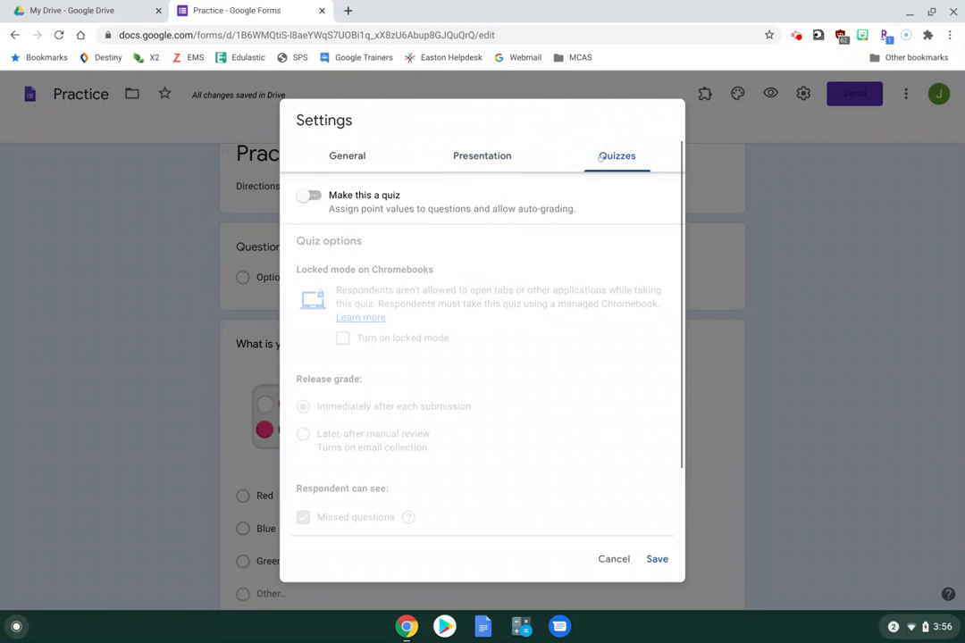
click(482, 158)
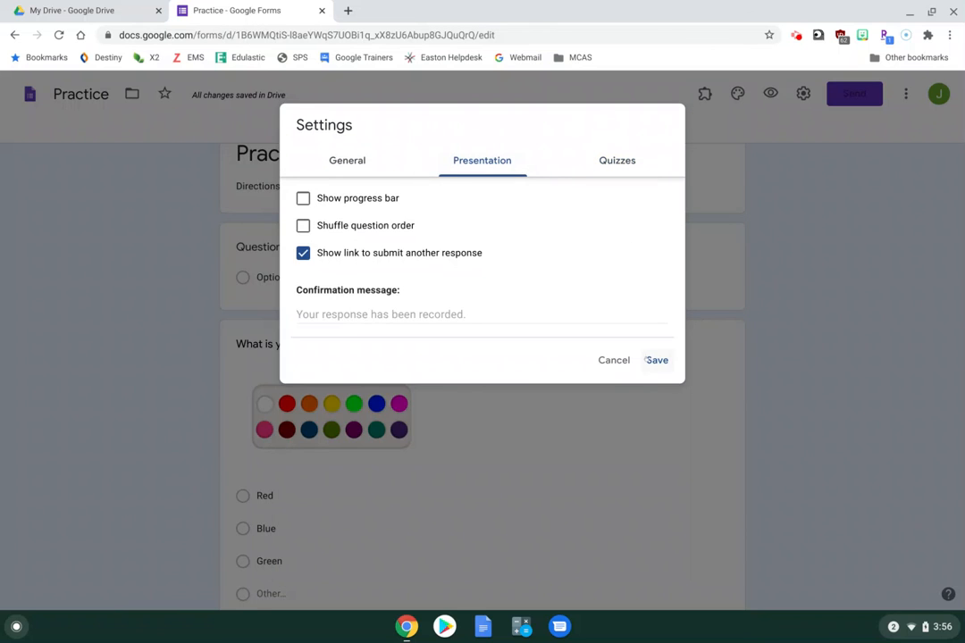
click(652, 360)
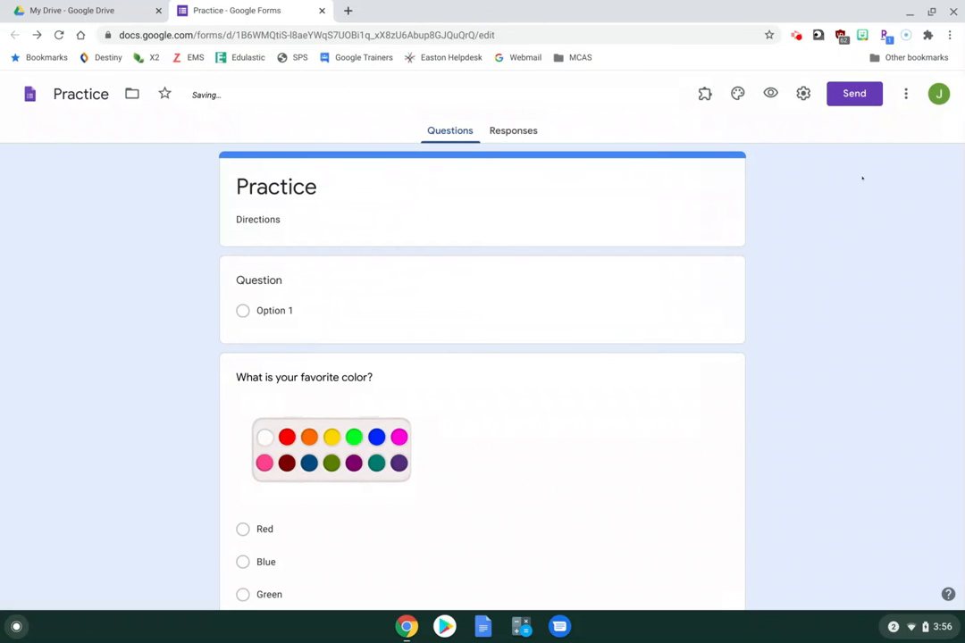
click(847, 95)
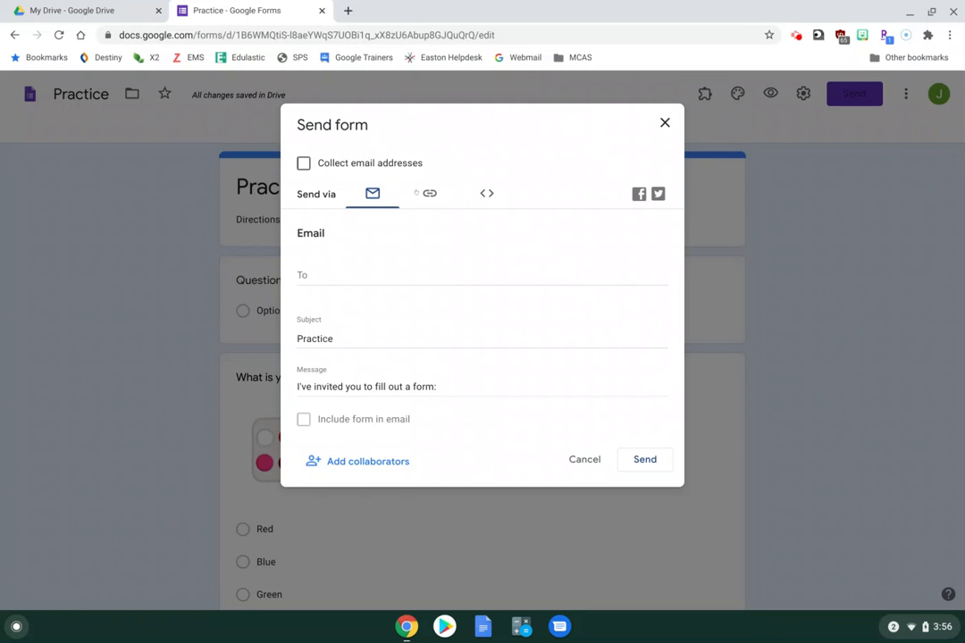
View the form's shortened link and embed HTML, then cancel the Send form dialog without sending
click(430, 193)
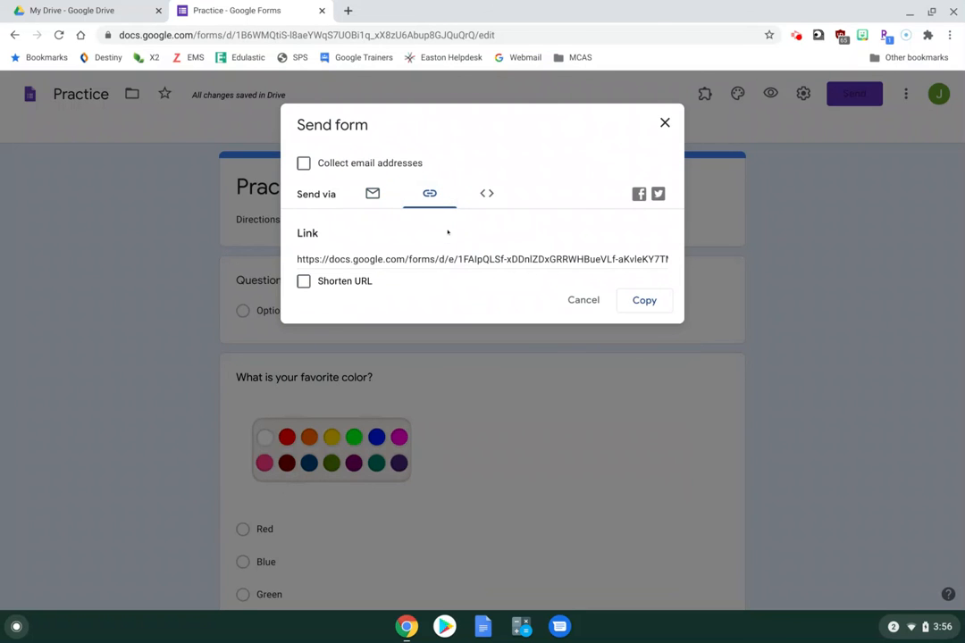
click(303, 281)
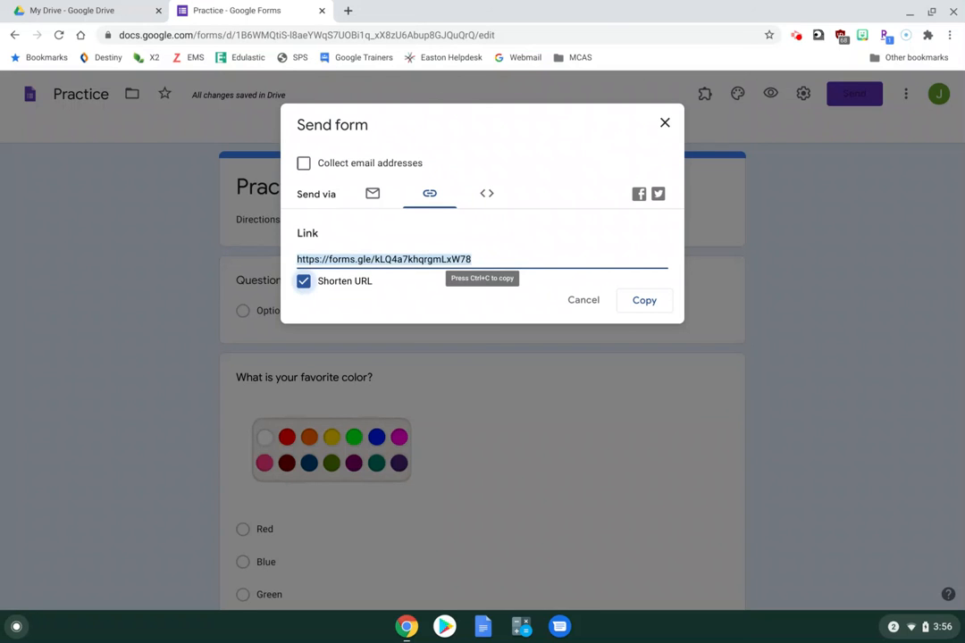
click(485, 193)
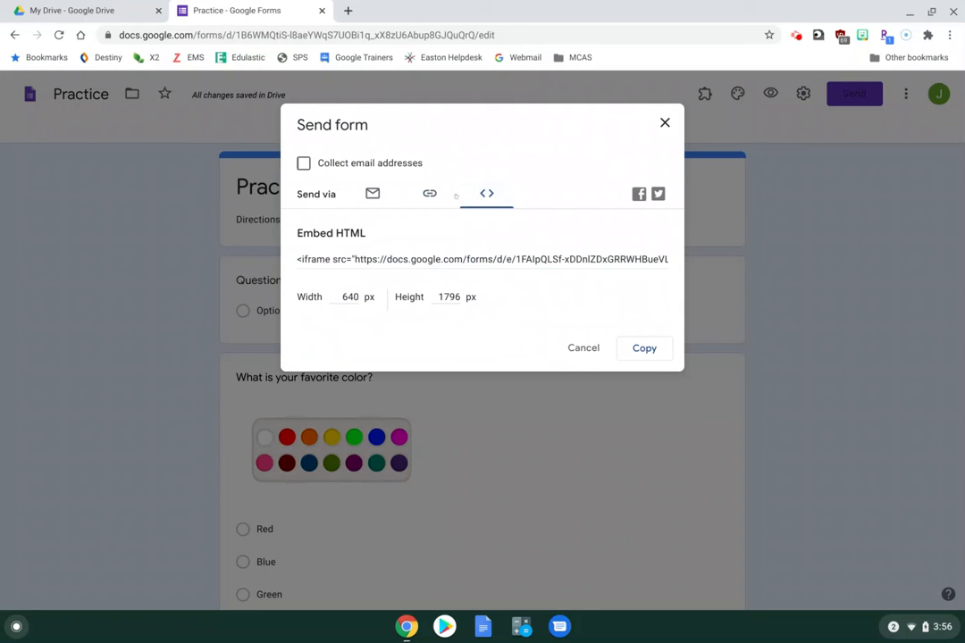
click(373, 194)
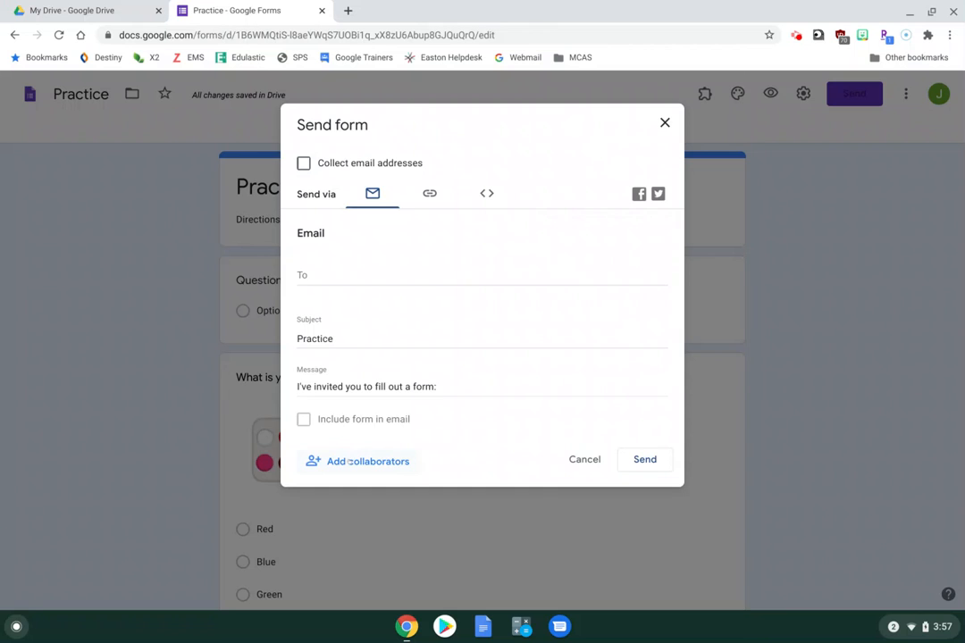
click(580, 459)
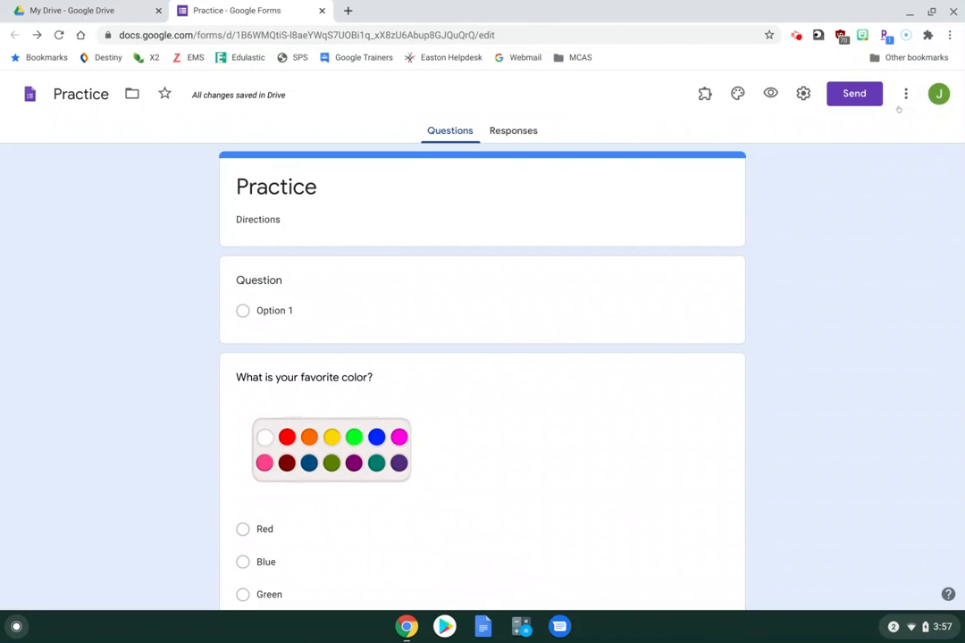
Show the Practice form's Responses tab, listing 0 responses
click(904, 95)
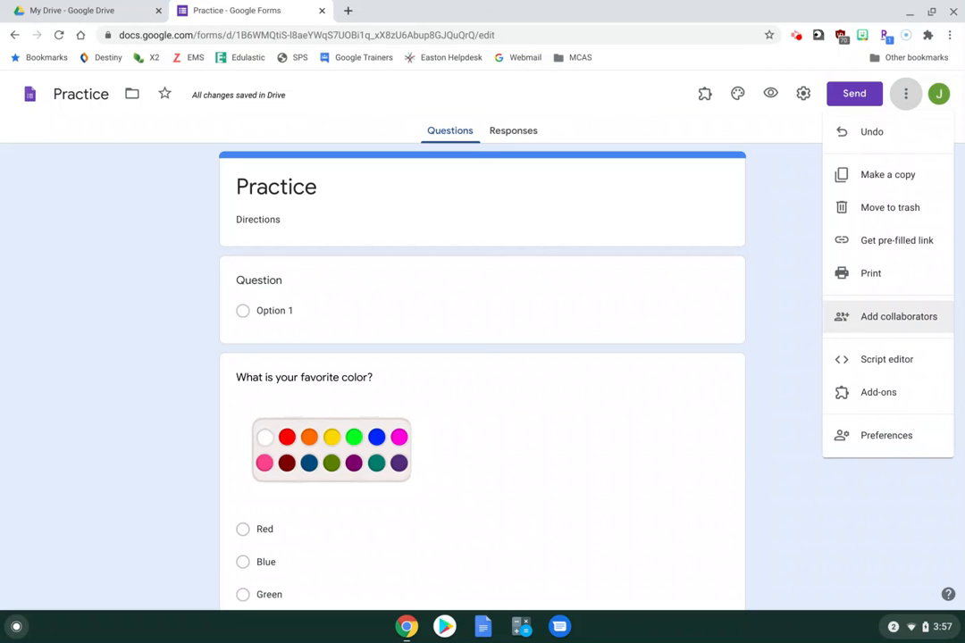
click(774, 256)
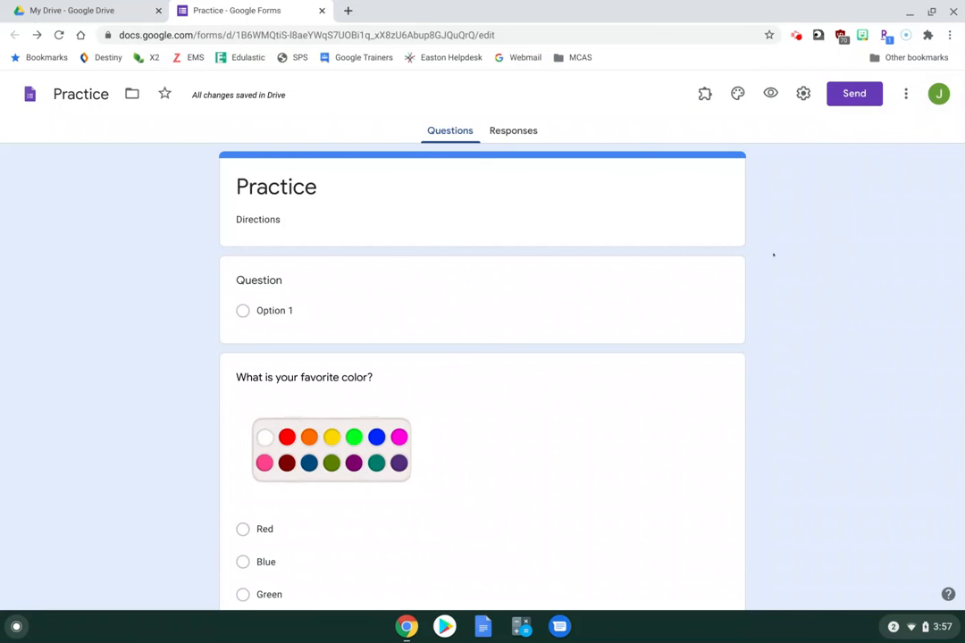
click(513, 130)
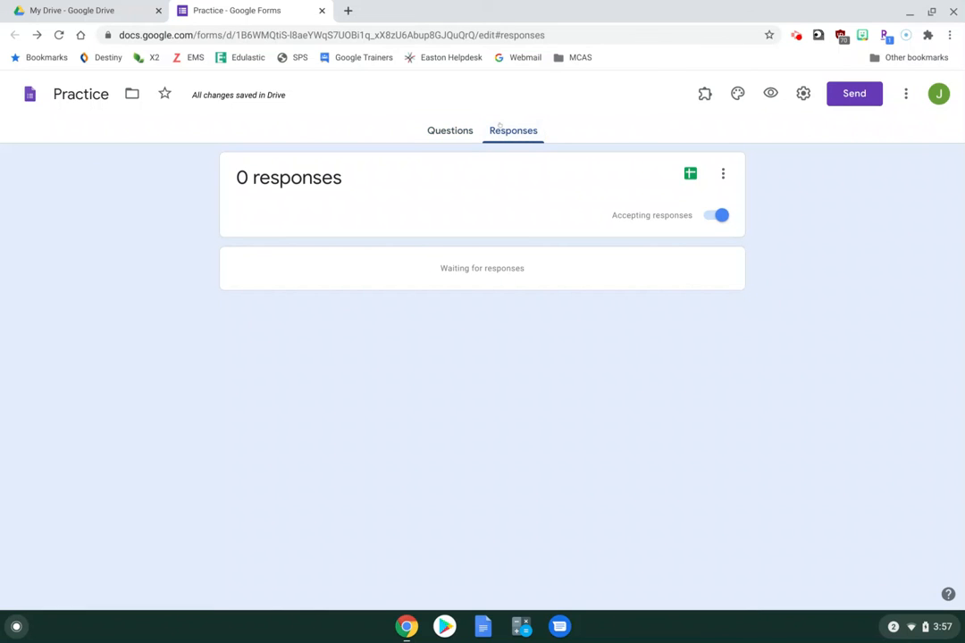